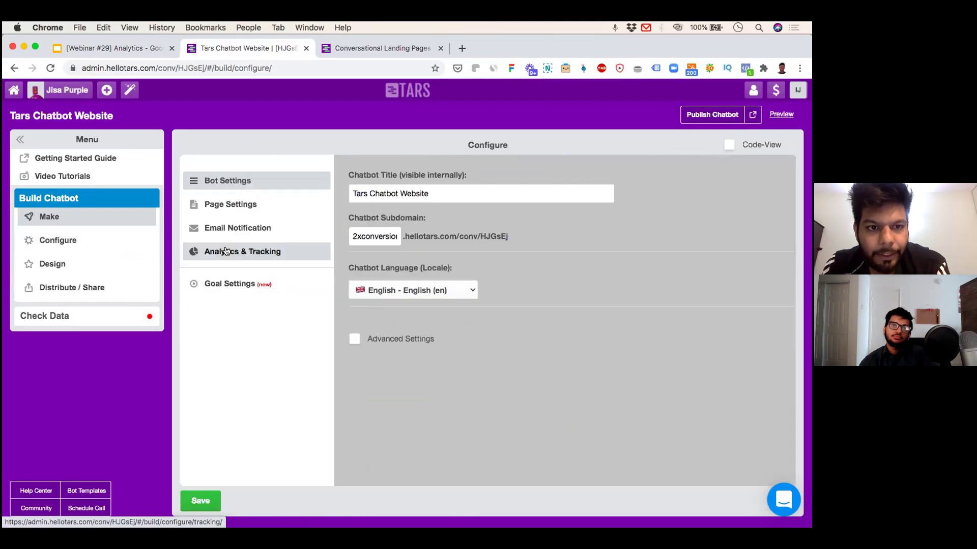
Check which goal gambits are set for the chatbot and locate email [22] and email [15] in its build flow.
{"action": "left_click", "coordinate": [228, 283]}
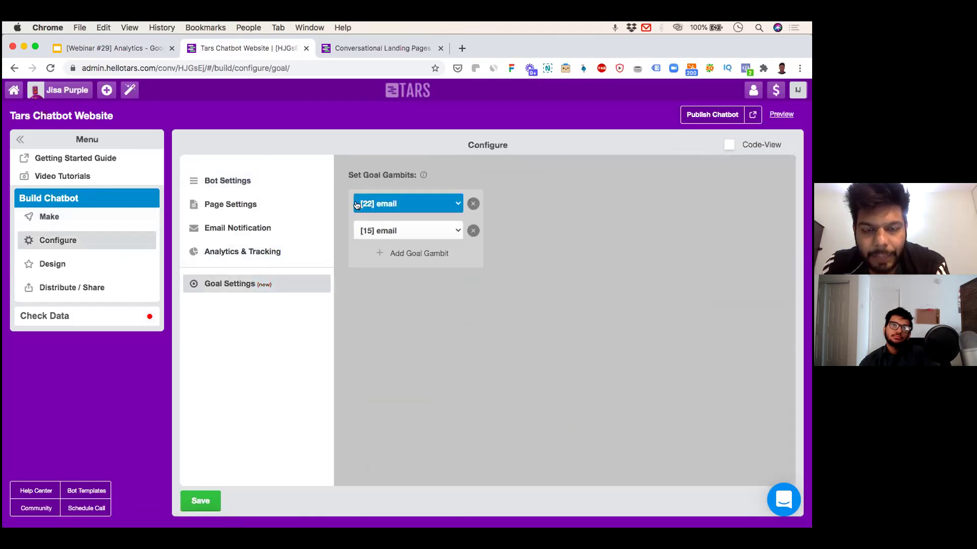
{"action": "left_click", "coordinate": [96, 221]}
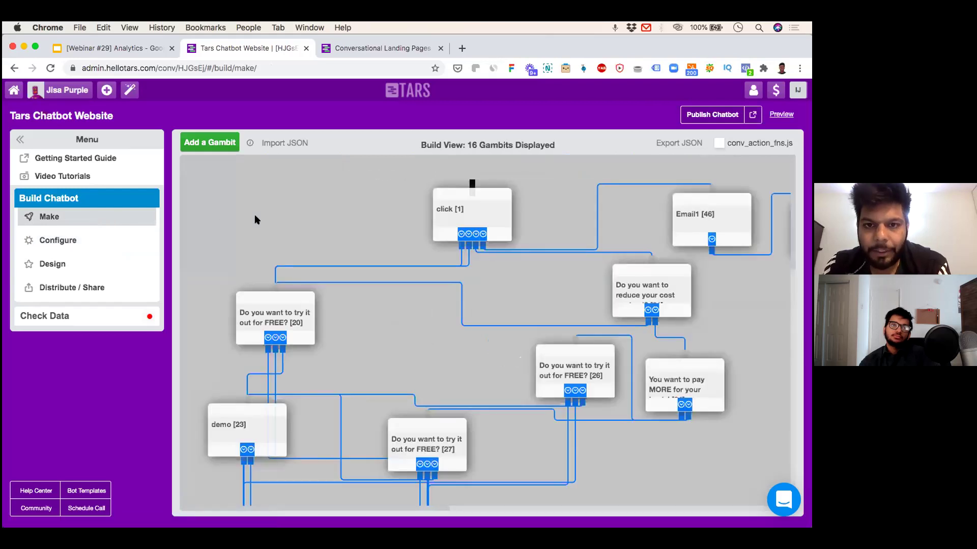
{"action": "scroll", "coordinate": [254, 219], "scroll_direction": "down", "scroll_amount": 3}
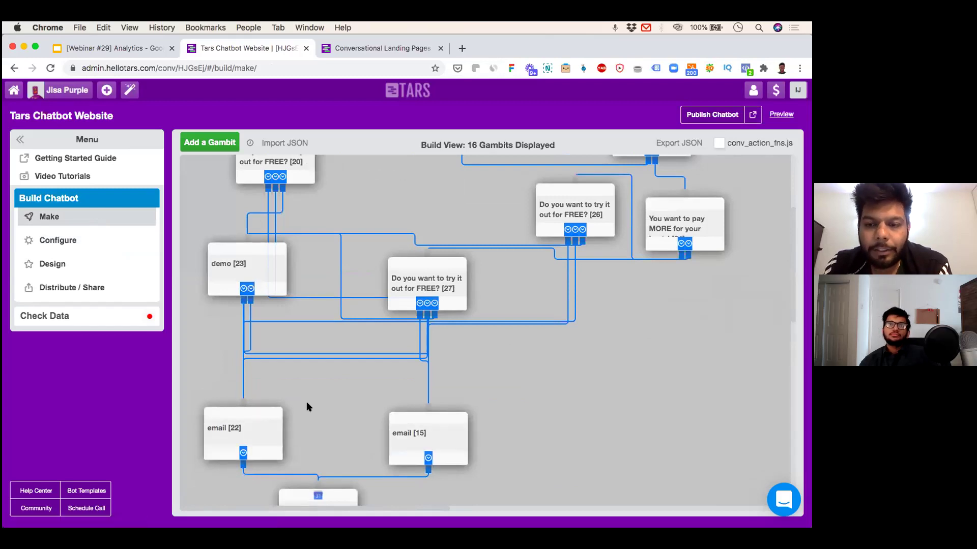
{"action": "scroll", "coordinate": [306, 403], "scroll_direction": "up", "scroll_amount": 3}
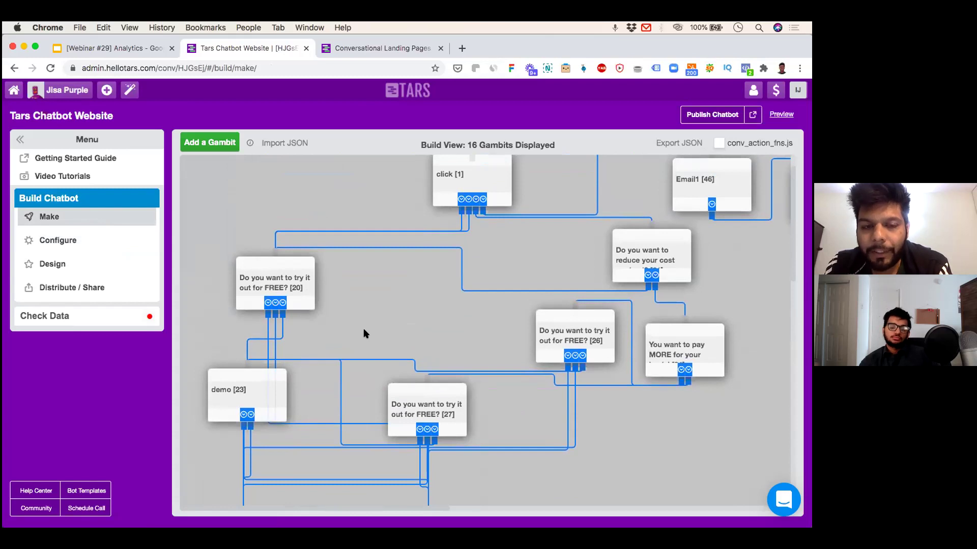
{"action": "scroll", "coordinate": [364, 333], "scroll_direction": "down", "scroll_amount": 3}
{"action": "scroll", "coordinate": [345, 297], "scroll_direction": "up", "scroll_amount": 2}
{"action": "scroll", "coordinate": [345, 298], "scroll_direction": "down", "scroll_amount": 1}
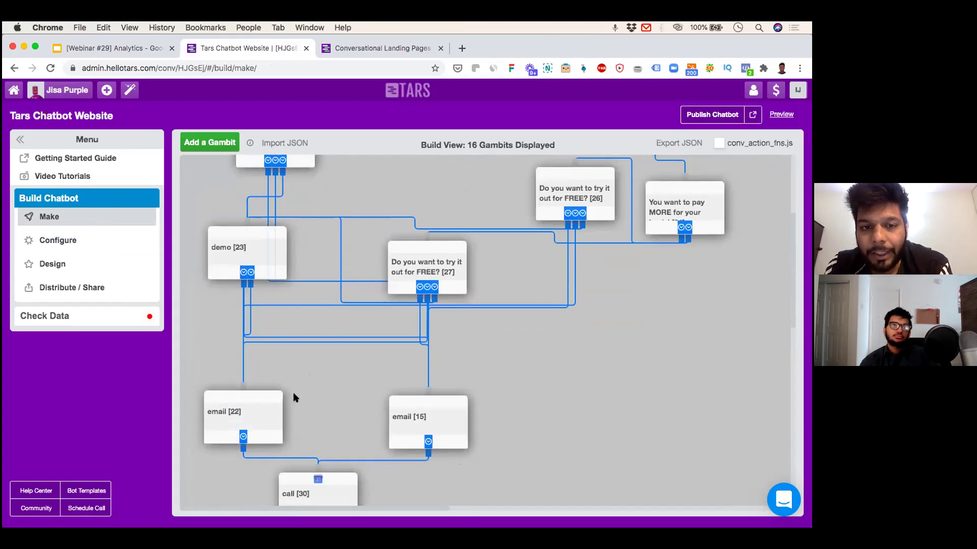
{"action": "scroll", "coordinate": [294, 398], "scroll_direction": "up", "scroll_amount": 7}
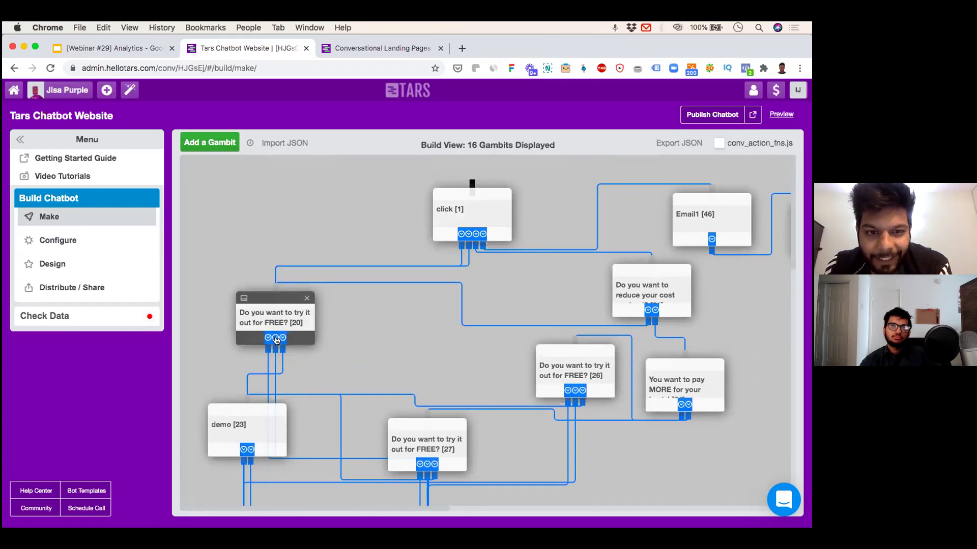
Examine the conversation paths in the build flow between the click [1] gambit and the two email gambits.
{"action": "scroll", "coordinate": [249, 406], "scroll_direction": "down", "scroll_amount": 1}
{"action": "scroll", "coordinate": [249, 406], "scroll_direction": "down", "scroll_amount": 5}
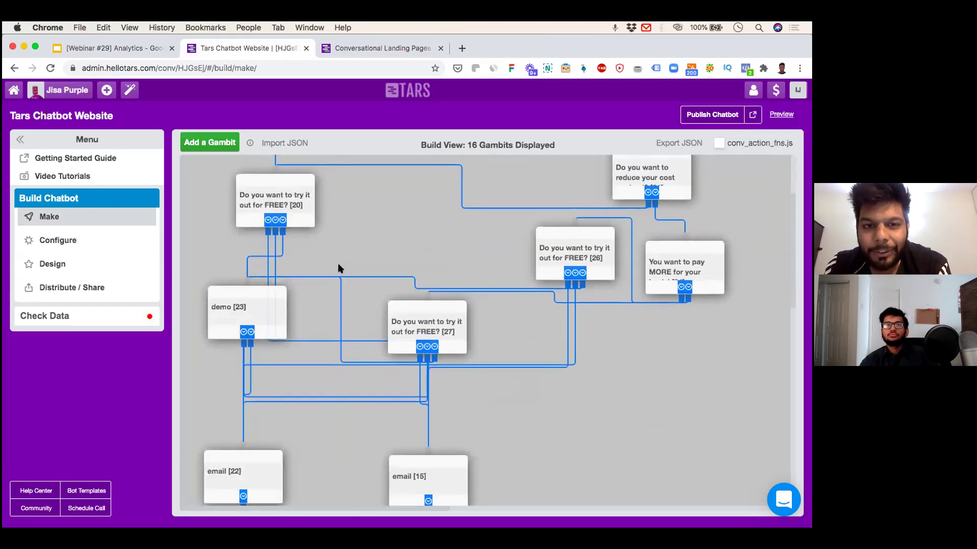
{"action": "scroll", "coordinate": [340, 269], "scroll_direction": "up", "scroll_amount": 5}
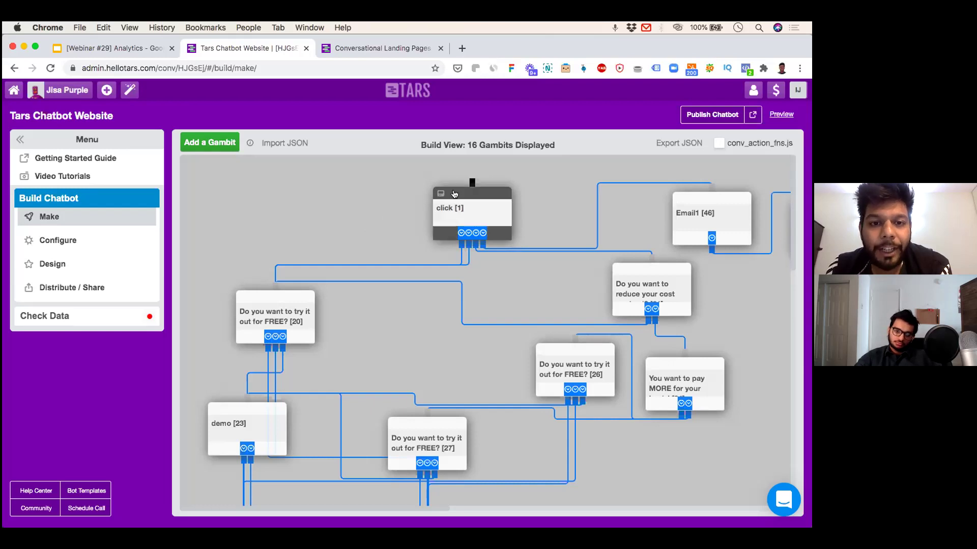
{"action": "scroll", "coordinate": [295, 345], "scroll_direction": "down", "scroll_amount": 3}
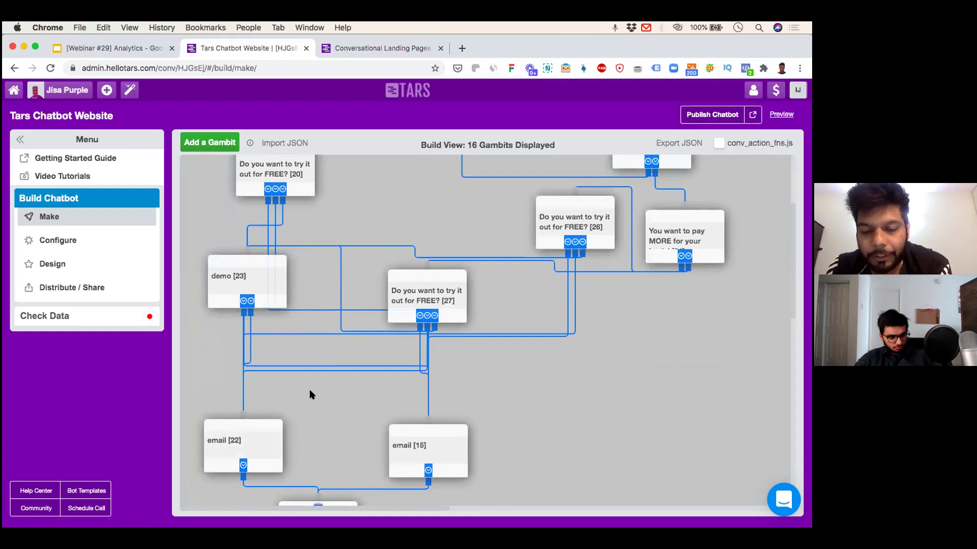
{"action": "scroll", "coordinate": [312, 395], "scroll_direction": "down", "scroll_amount": 1}
{"action": "scroll", "coordinate": [312, 395], "scroll_direction": "up", "scroll_amount": 2}
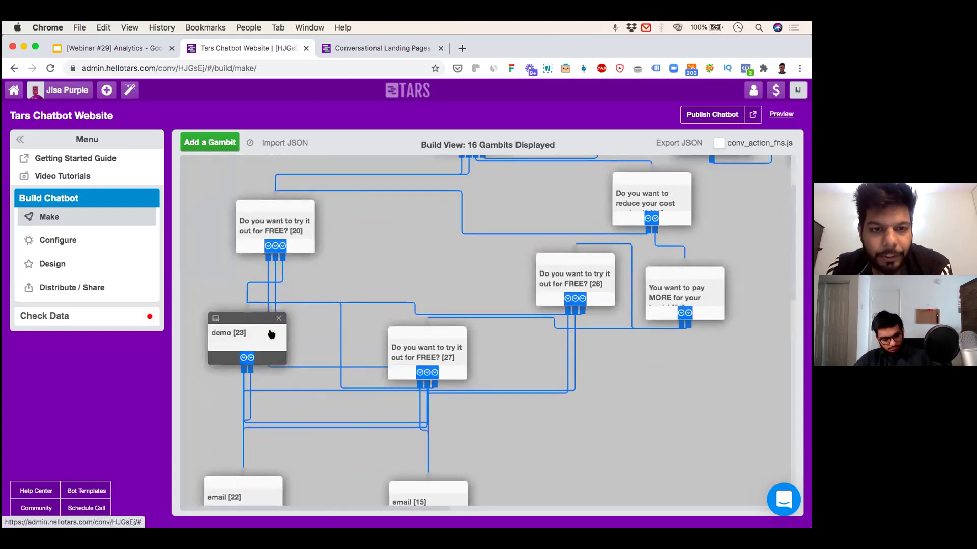
{"action": "scroll", "coordinate": [285, 311], "scroll_direction": "up", "scroll_amount": 1}
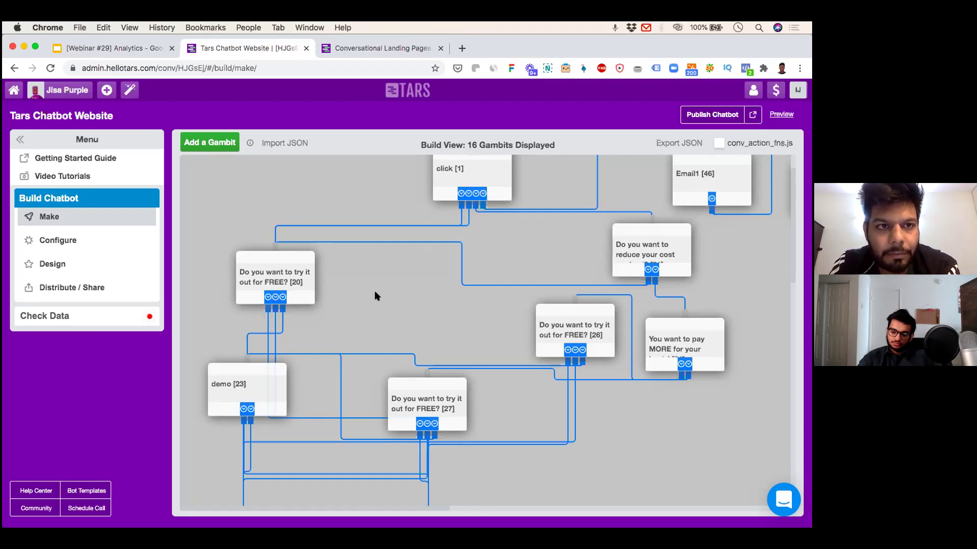
Switch to the Google Slides webinar deck and show slides 48, "Putting these Metrics Into Action", and 49, "Monitor Relentlessly".
{"action": "left_click", "coordinate": [148, 49]}
{"action": "scroll", "coordinate": [86, 315], "scroll_direction": "down", "scroll_amount": 3}
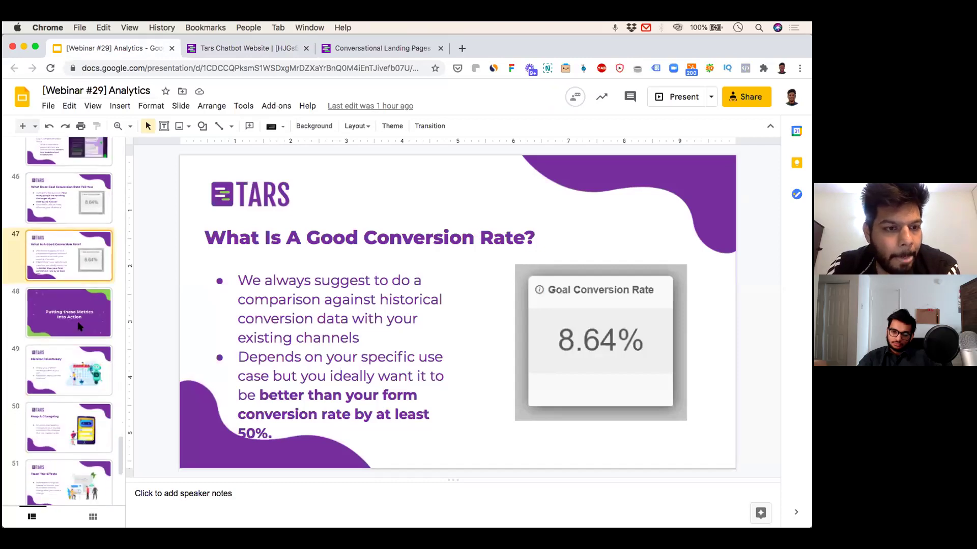
{"action": "left_click", "coordinate": [80, 326]}
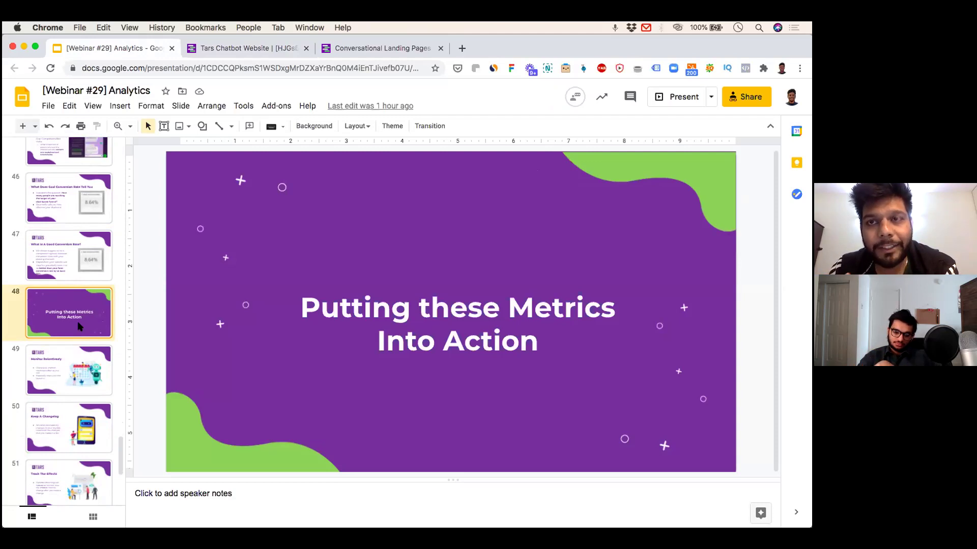
{"action": "key", "text": "Down"}
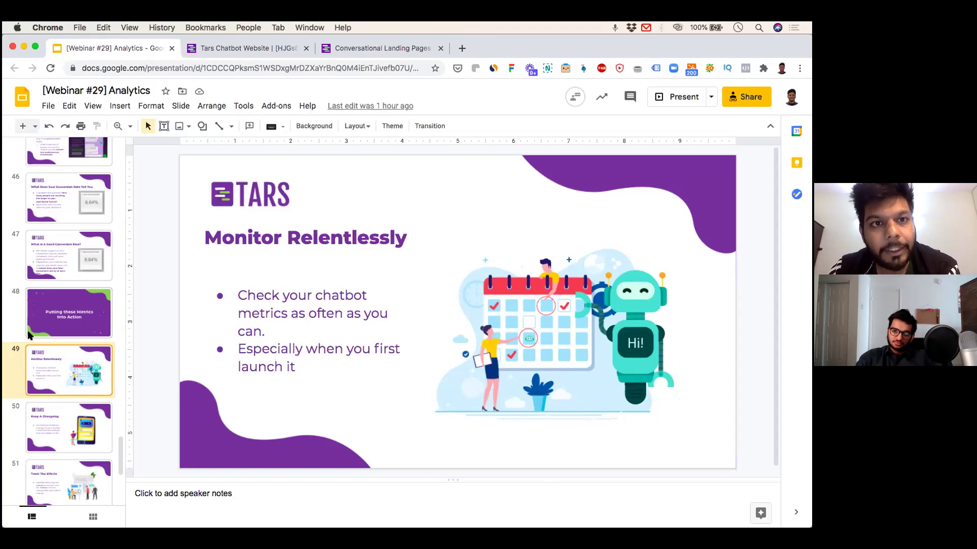
Switch to the Tars chatbot admin and view the conversation data analysis for Last 7 Days and Last Month.
{"action": "left_click", "coordinate": [214, 50]}
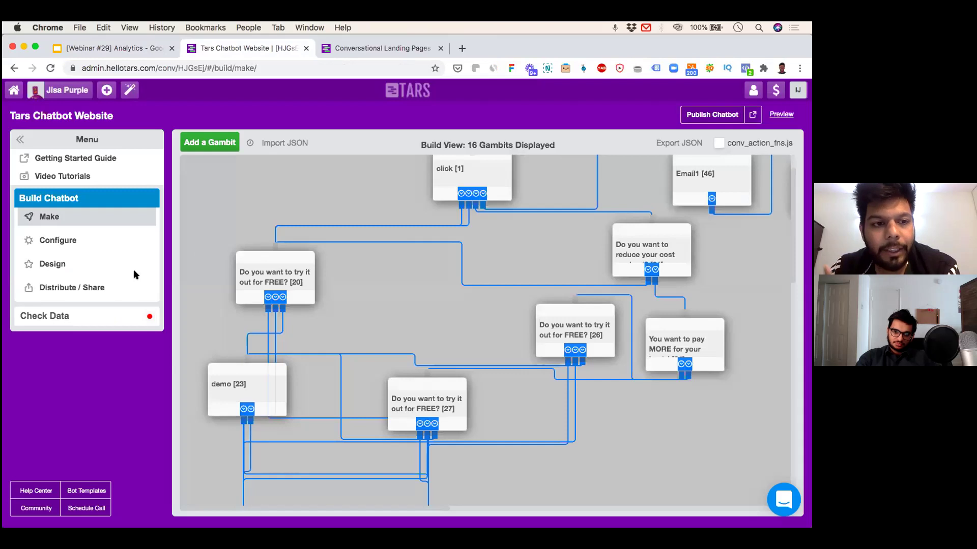
{"action": "left_click", "coordinate": [89, 316]}
{"action": "left_click", "coordinate": [93, 285]}
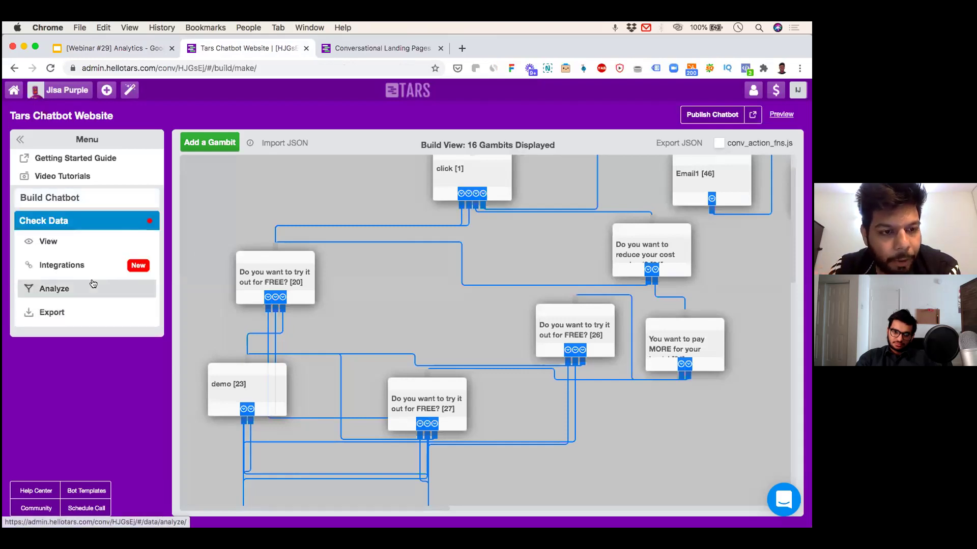
{"action": "left_click", "coordinate": [712, 143]}
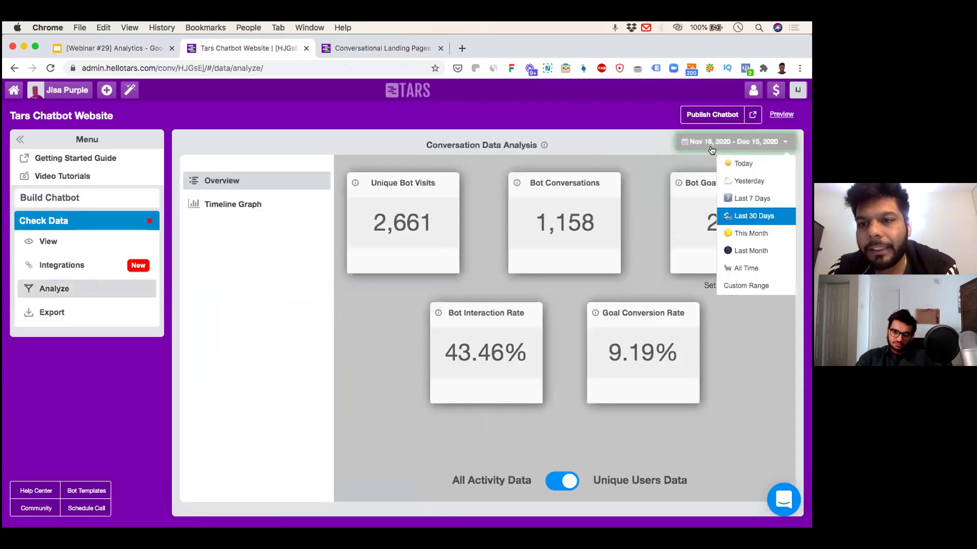
{"action": "left_click", "coordinate": [747, 197]}
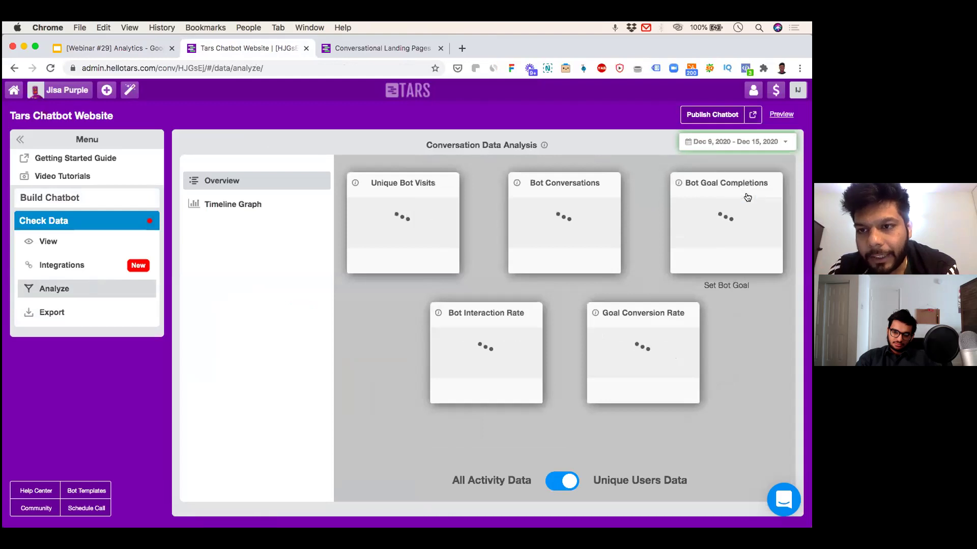
{"action": "left_click", "coordinate": [734, 144]}
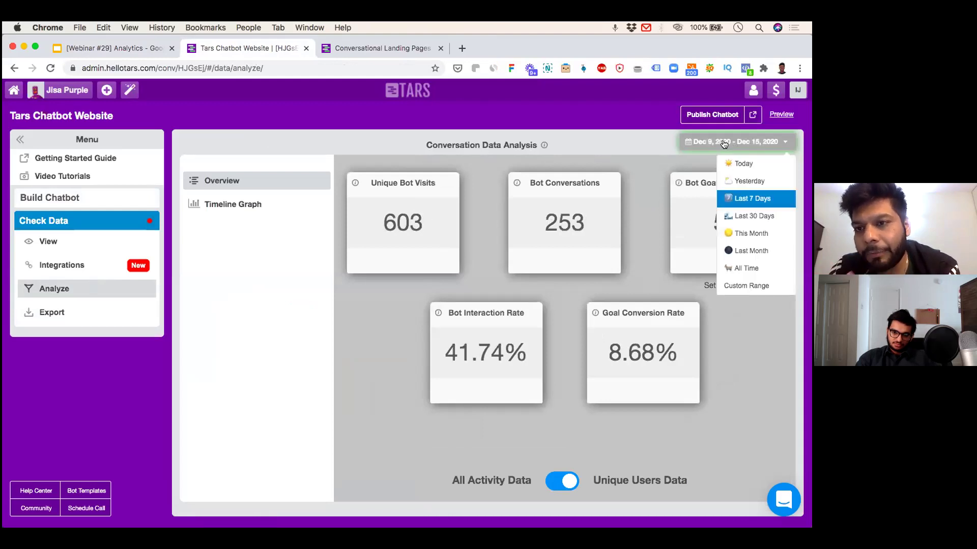
{"action": "left_click", "coordinate": [742, 251]}
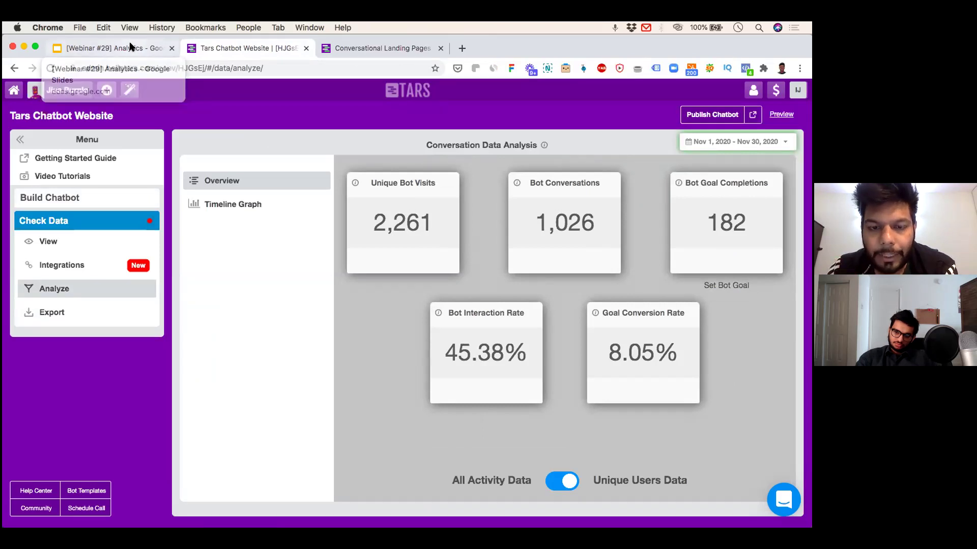
Show the "Keep A Changelog" slide in Google Slides and return to the chatbot's build flow in Tars.
{"action": "left_click", "coordinate": [130, 47]}
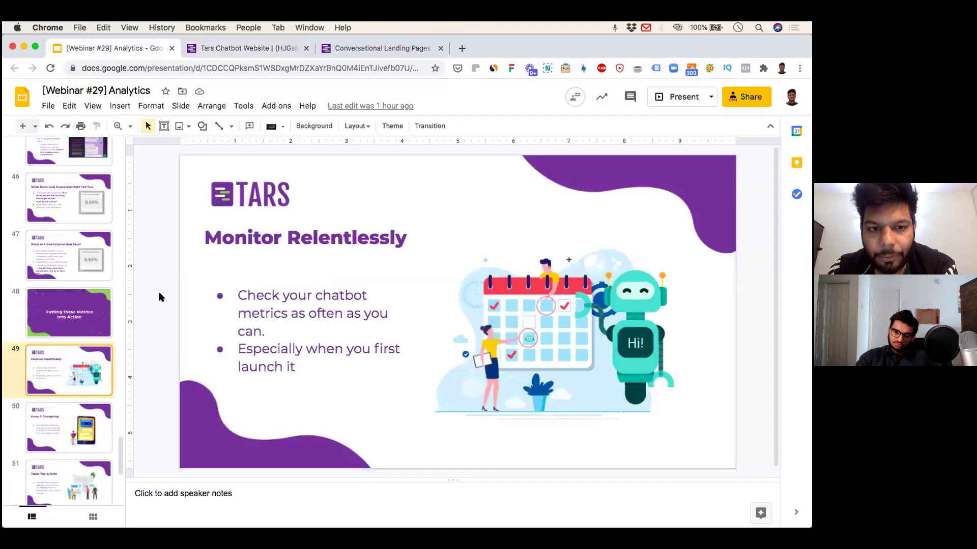
{"action": "left_click", "coordinate": [59, 407]}
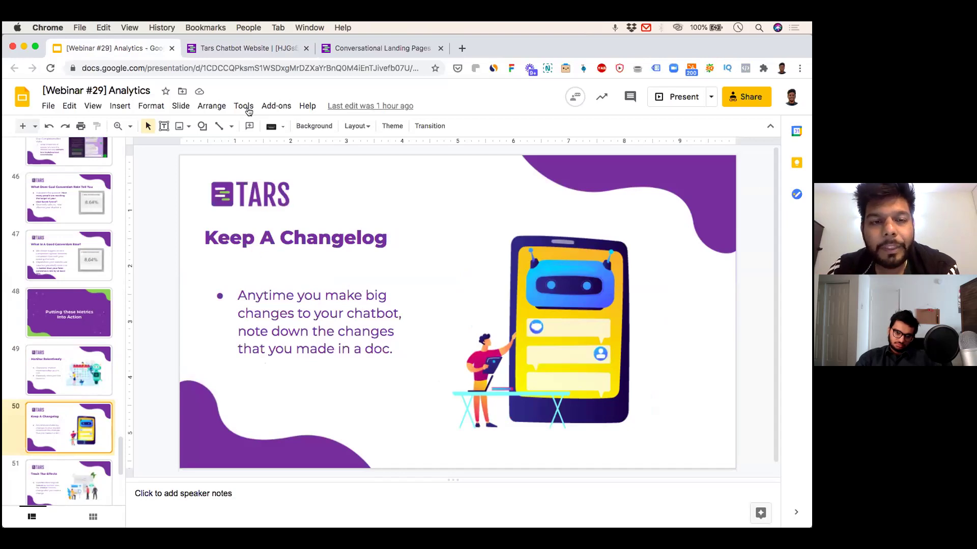
{"action": "left_click", "coordinate": [279, 49]}
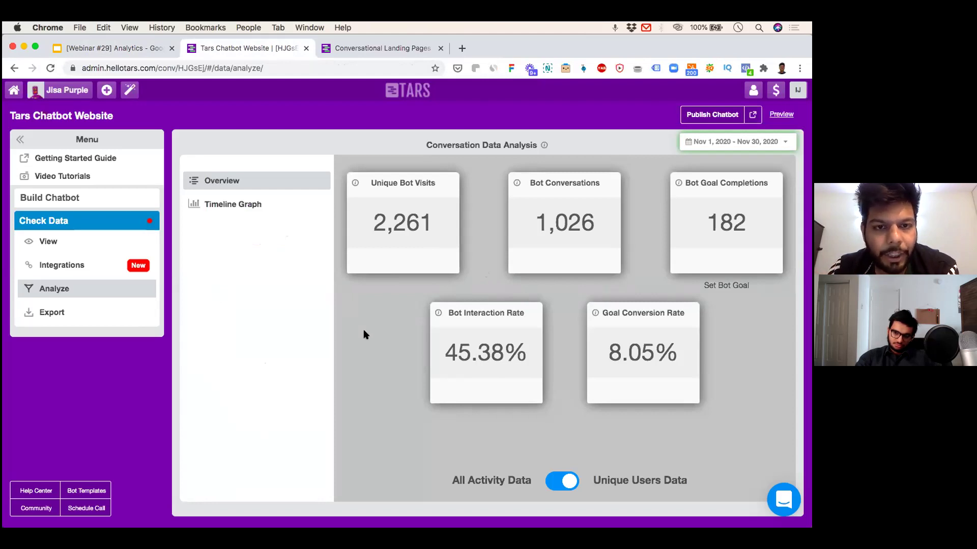
{"action": "left_click", "coordinate": [121, 206]}
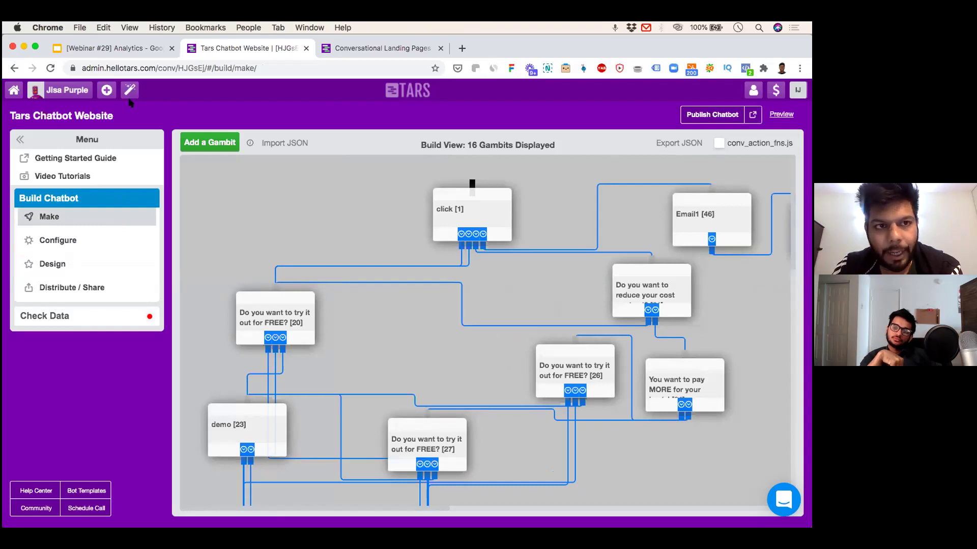
Switch to the Google Slides deck and show slide 51, "Track The Effects".
{"action": "left_click", "coordinate": [105, 49]}
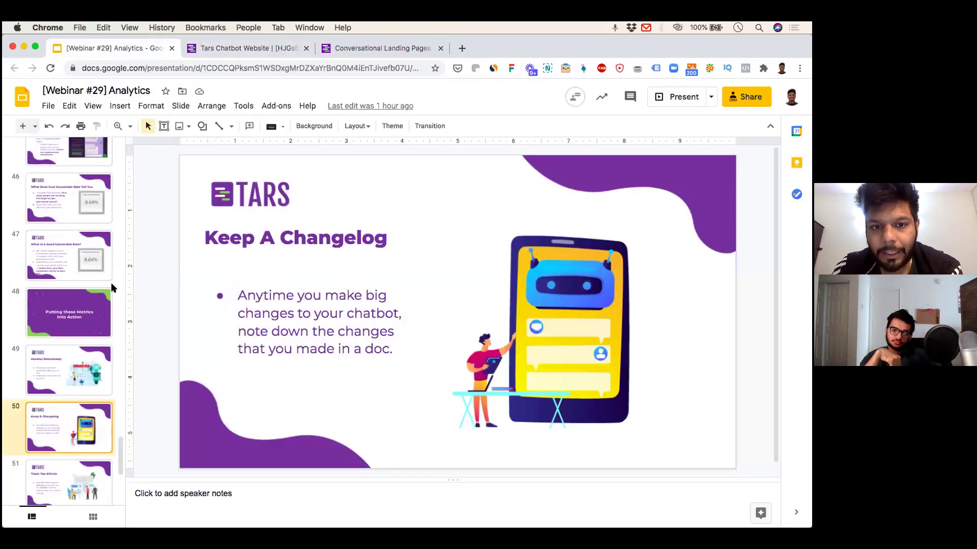
{"action": "scroll", "coordinate": [111, 285], "scroll_direction": "down", "scroll_amount": 3}
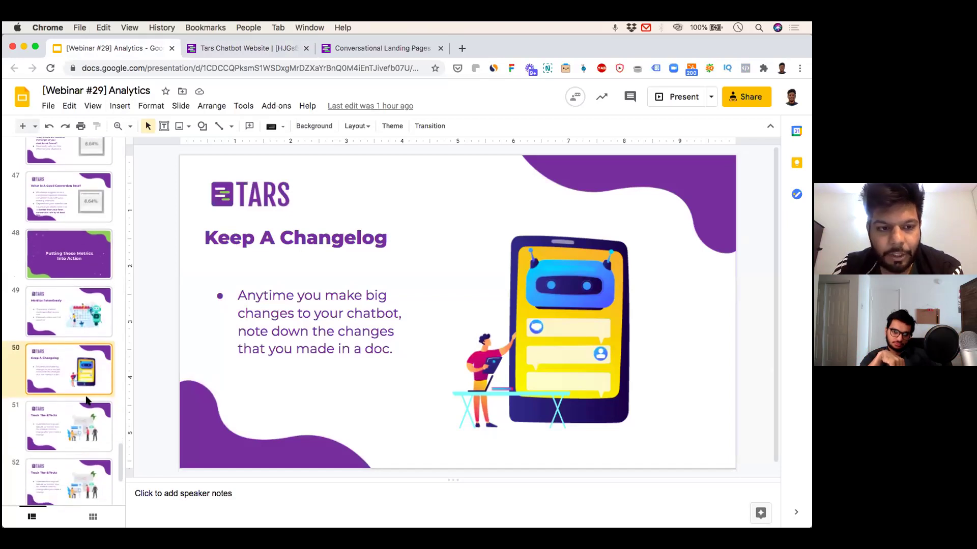
{"action": "left_click", "coordinate": [80, 417]}
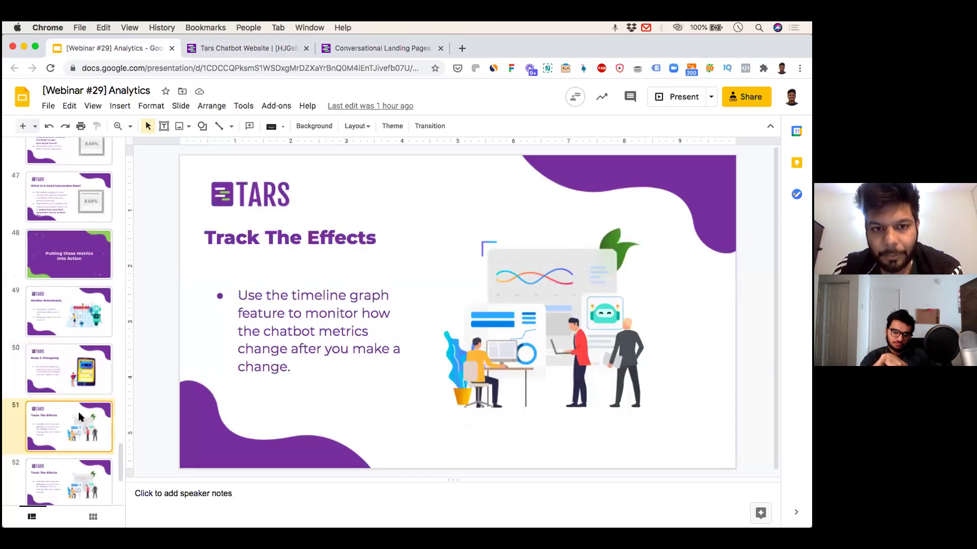
{"action": "scroll", "coordinate": [80, 417], "scroll_direction": "down", "scroll_amount": 4}
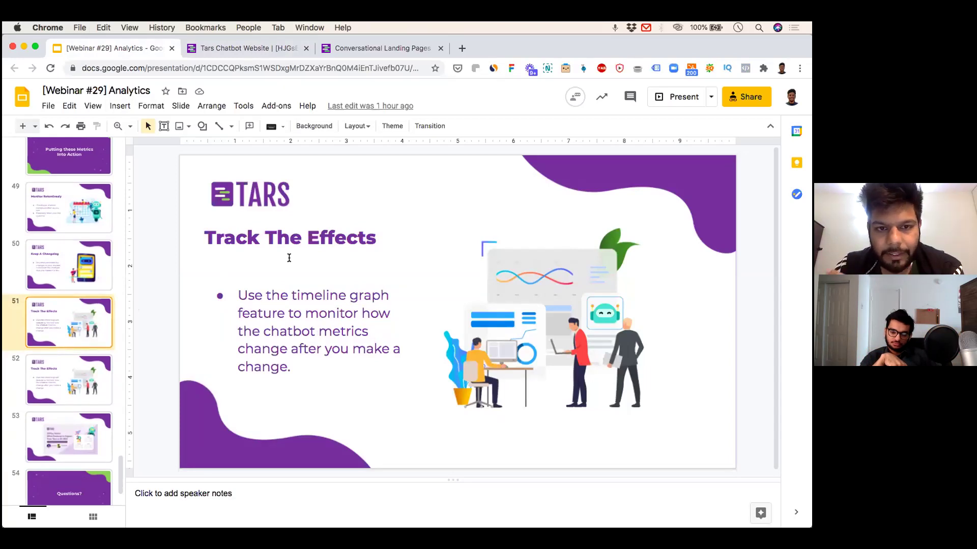
Switch to the Tars admin and display the chatbot's timeline graph of conversation data, keeping the November 2020 date range.
{"action": "left_click", "coordinate": [268, 51]}
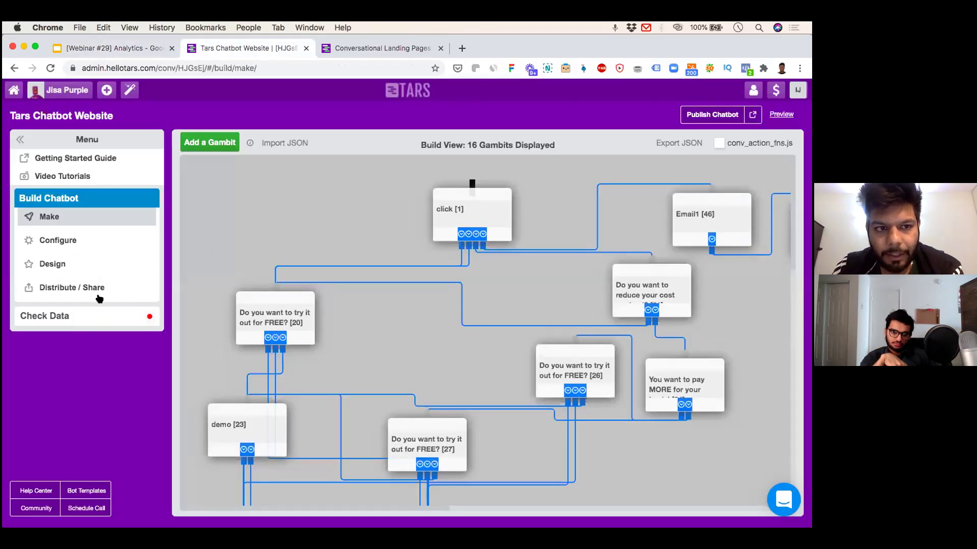
{"action": "left_click", "coordinate": [95, 316]}
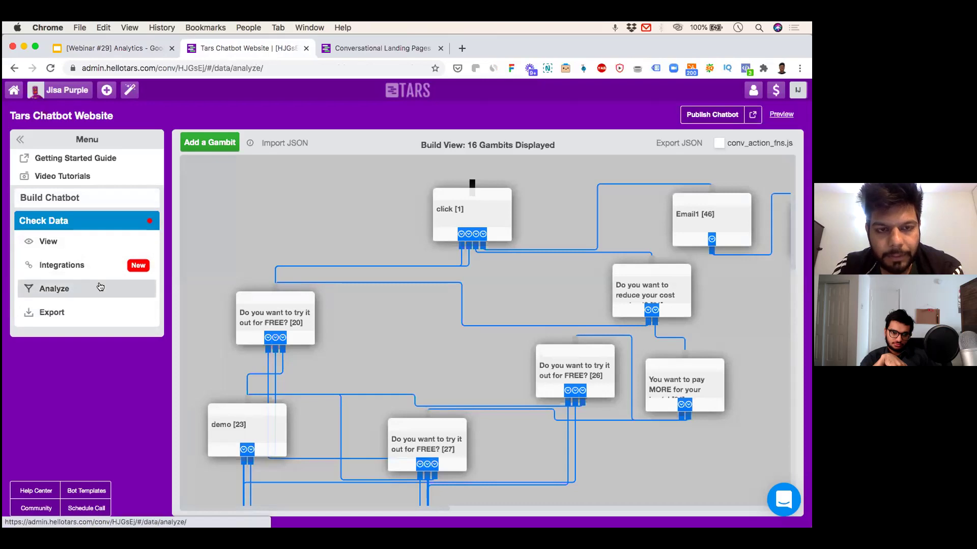
{"action": "left_click", "coordinate": [94, 287]}
{"action": "left_click", "coordinate": [241, 203]}
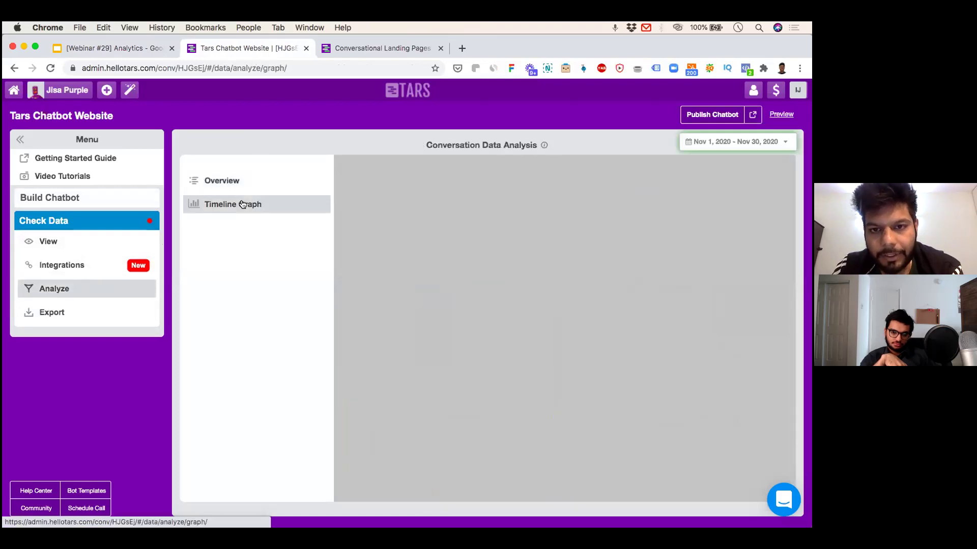
{"action": "left_click", "coordinate": [737, 142]}
{"action": "left_click", "coordinate": [618, 153]}
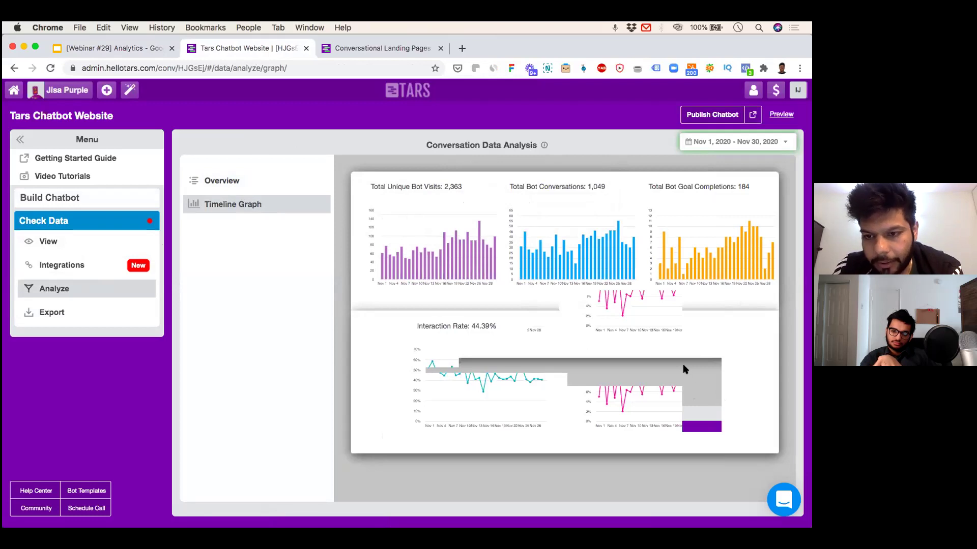
Switch to the Google Slides deck and advance to slide 53, announcing the Office Hours on Q1 2021 features.
{"action": "left_click", "coordinate": [143, 50]}
{"action": "scroll", "coordinate": [81, 356], "scroll_direction": "down", "scroll_amount": 2}
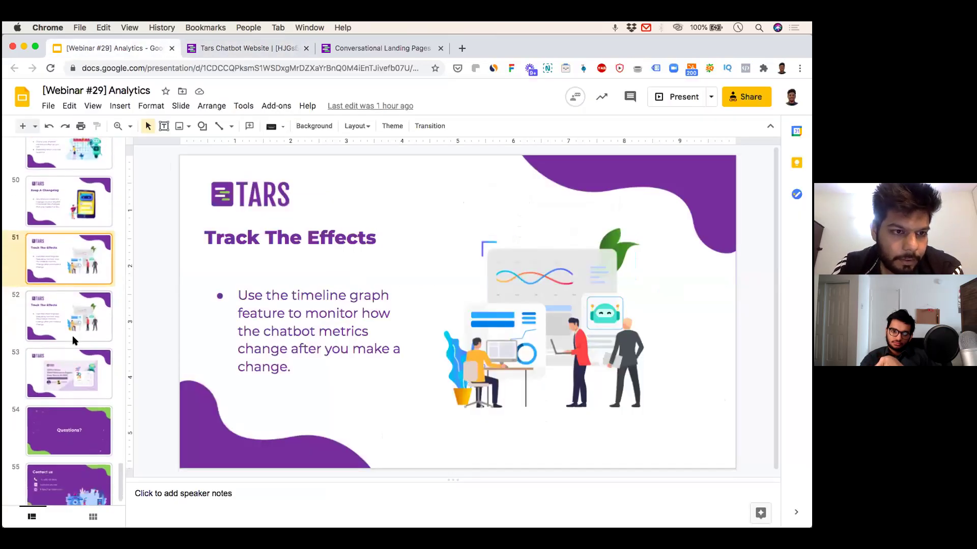
{"action": "left_click", "coordinate": [74, 337]}
{"action": "left_click", "coordinate": [72, 372]}
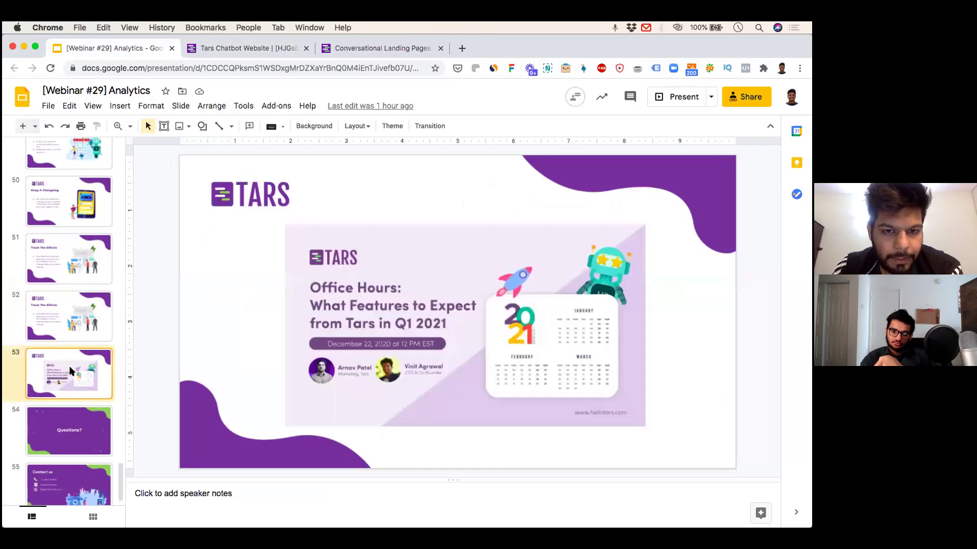
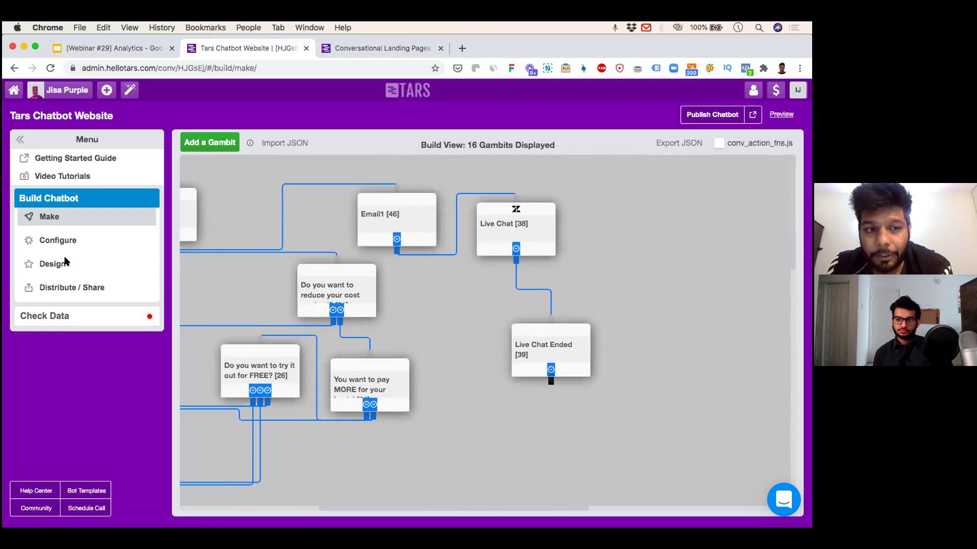
{"action": "left_click", "coordinate": [85, 239]}
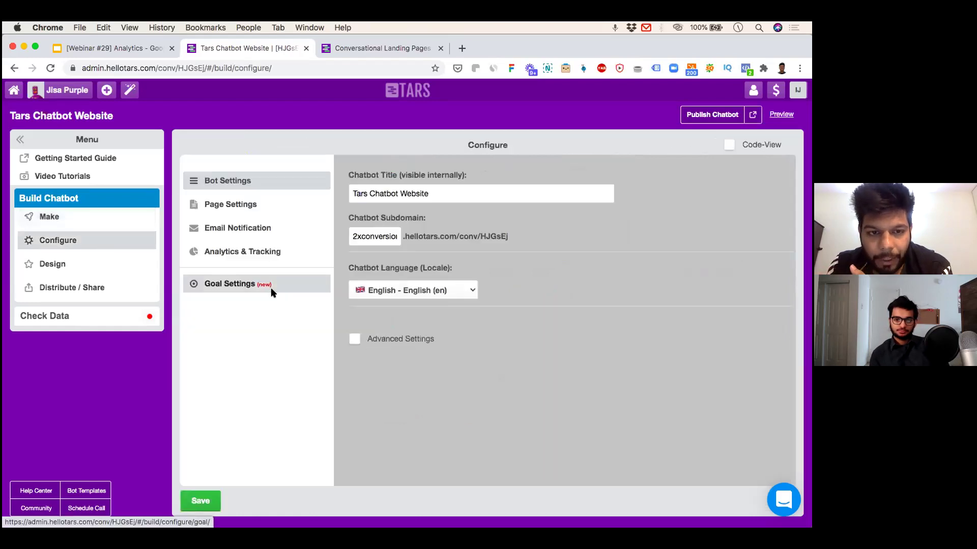
{"action": "left_click", "coordinate": [273, 286]}
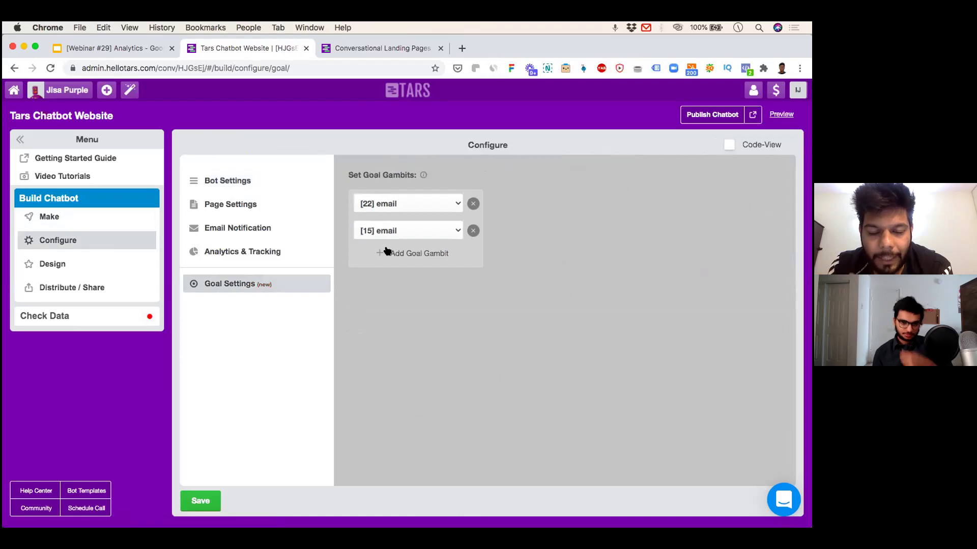
{"action": "left_click", "coordinate": [385, 252]}
{"action": "left_click", "coordinate": [389, 256]}
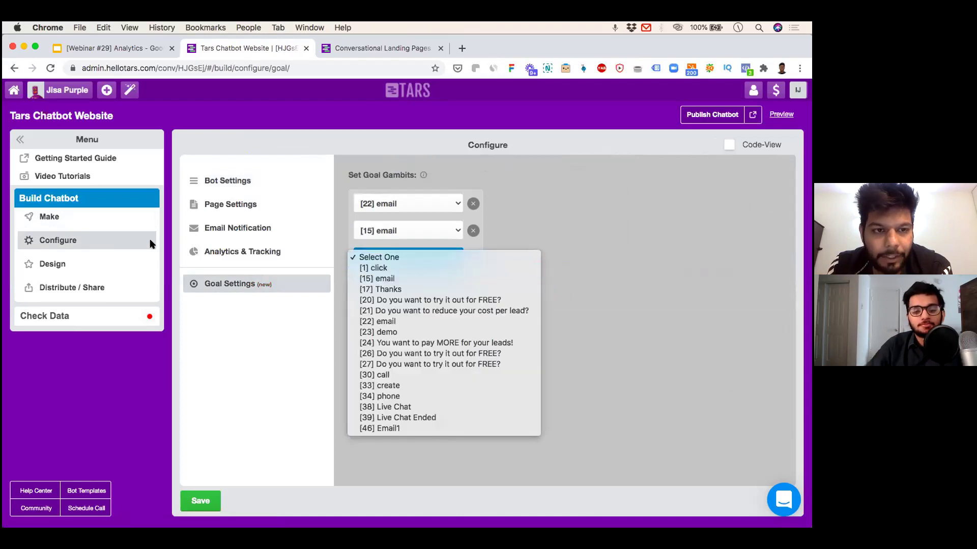
{"action": "left_click", "coordinate": [79, 259]}
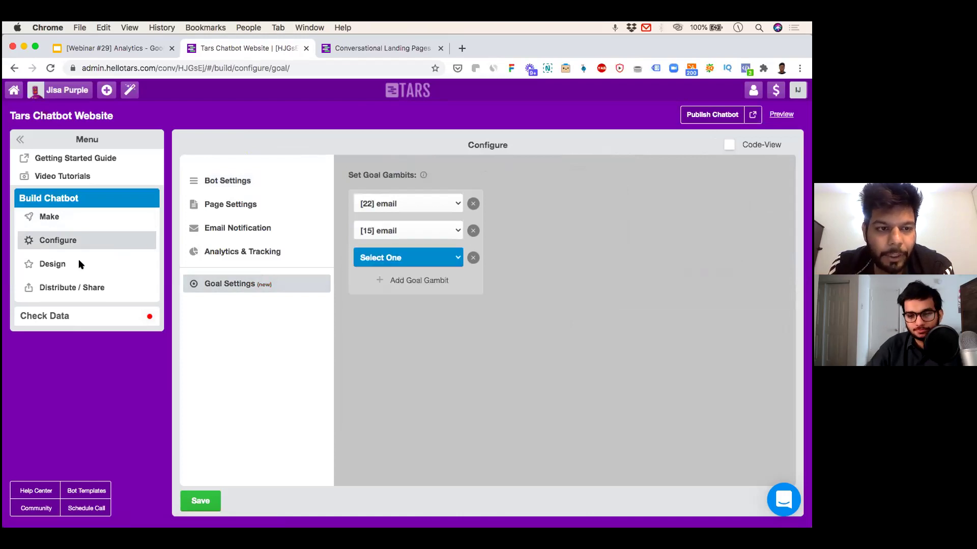
Open the chatbot's conversation data analysis overview and set its date range to All Time.
{"action": "left_click", "coordinate": [83, 318]}
{"action": "left_click", "coordinate": [89, 283]}
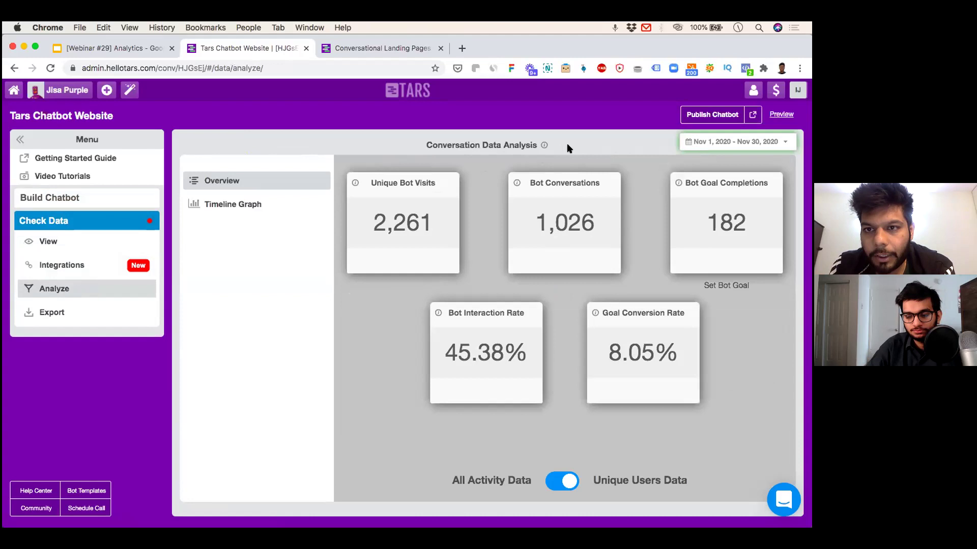
{"action": "left_click", "coordinate": [729, 145]}
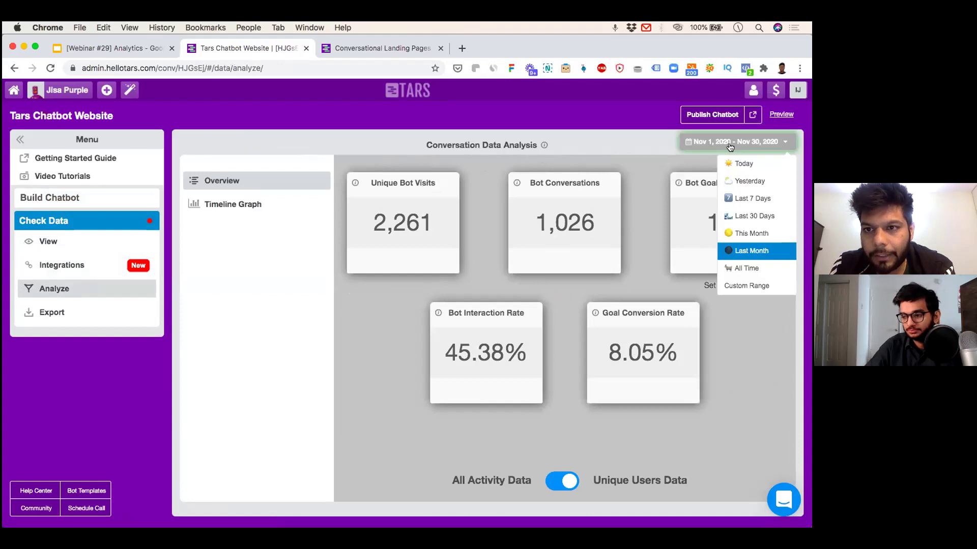
{"action": "left_click", "coordinate": [742, 269]}
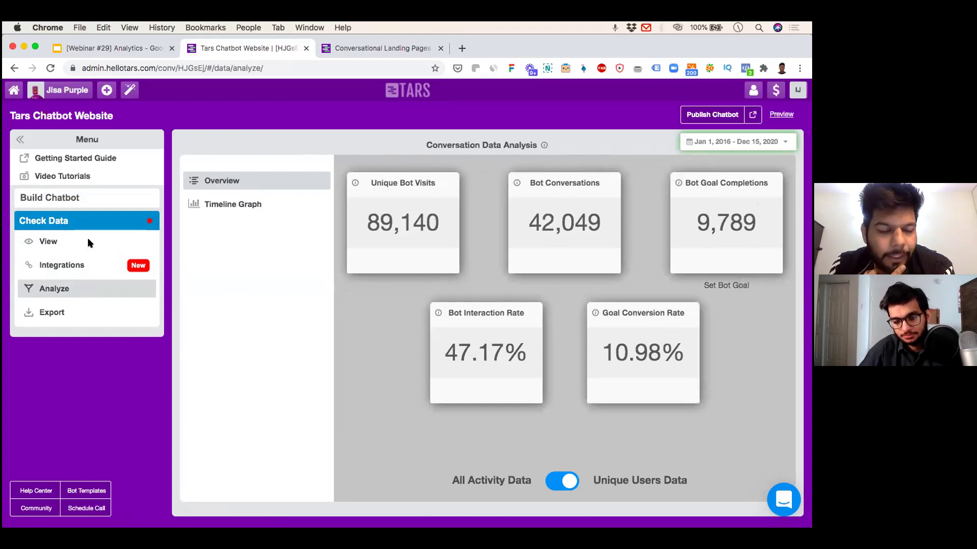
Add gambit [46] Email1 as a third goal gambit in the chatbot's goal settings, save, and reload the page.
{"action": "left_click", "coordinate": [120, 199]}
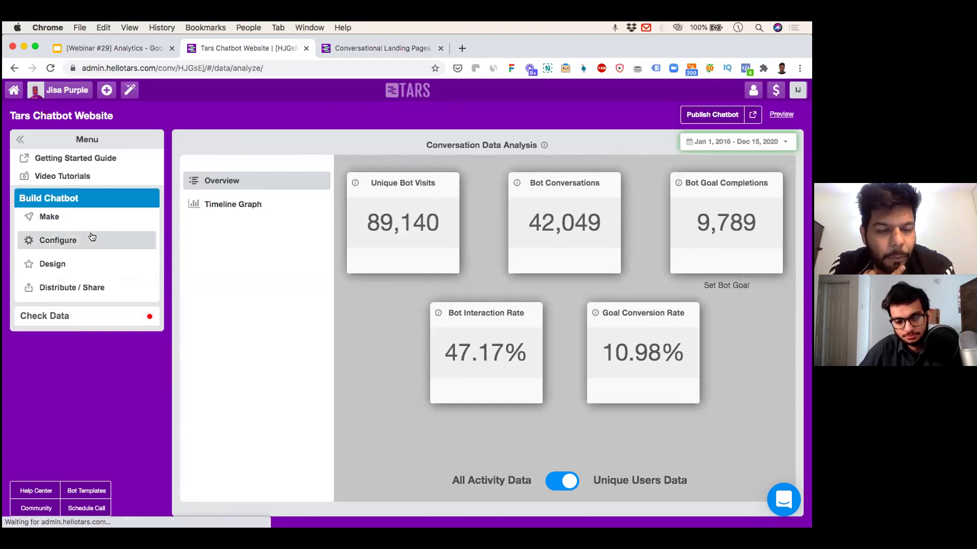
{"action": "left_click", "coordinate": [92, 237]}
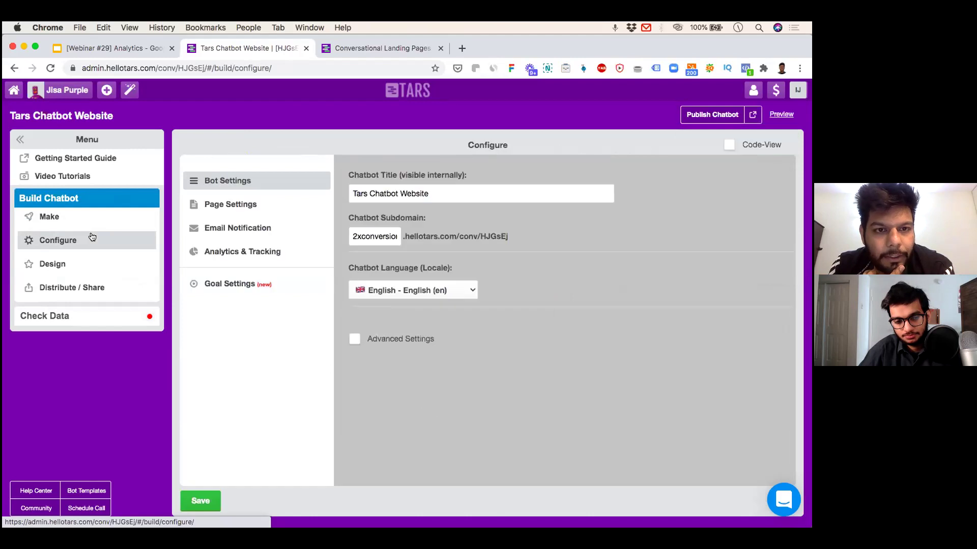
{"action": "left_click", "coordinate": [239, 284]}
{"action": "left_click", "coordinate": [418, 254]}
{"action": "left_click", "coordinate": [414, 257]}
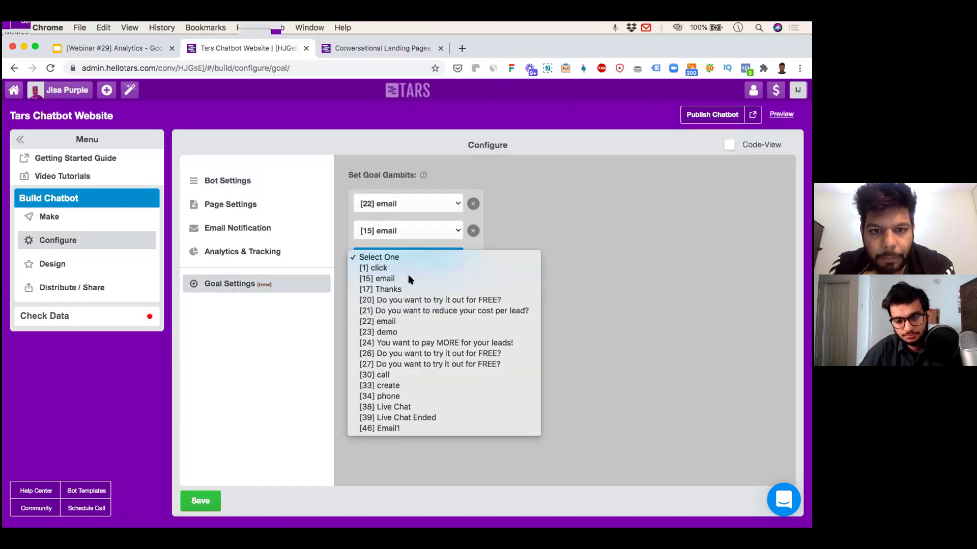
{"action": "left_click", "coordinate": [388, 429]}
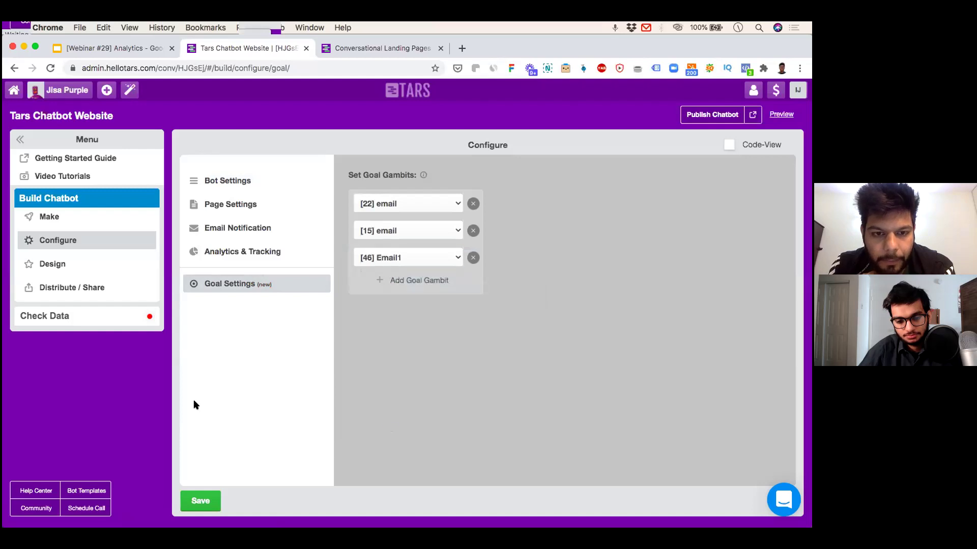
{"action": "left_click", "coordinate": [194, 501]}
{"action": "key", "text": "super+r"}
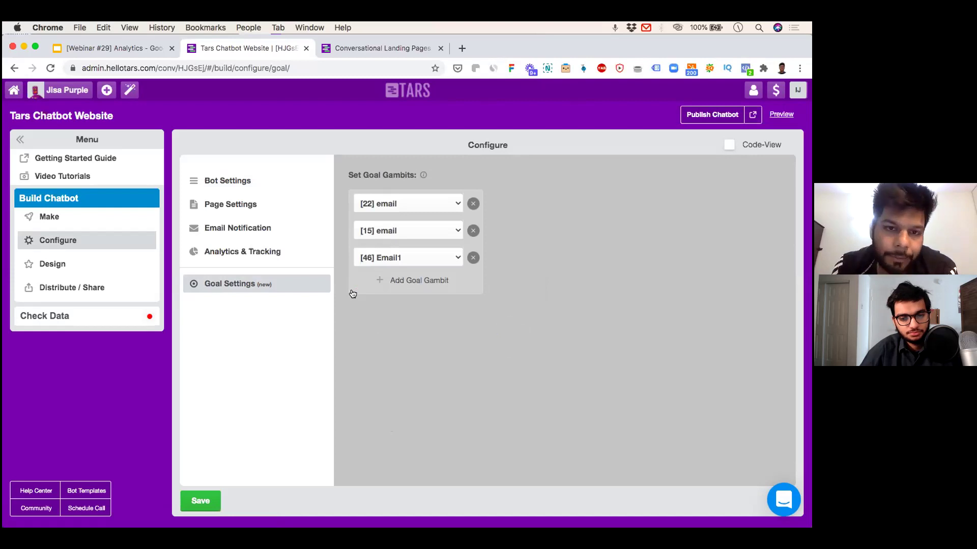
Return to the conversation data analysis overview and display its timeline graph.
{"action": "left_click", "coordinate": [78, 315]}
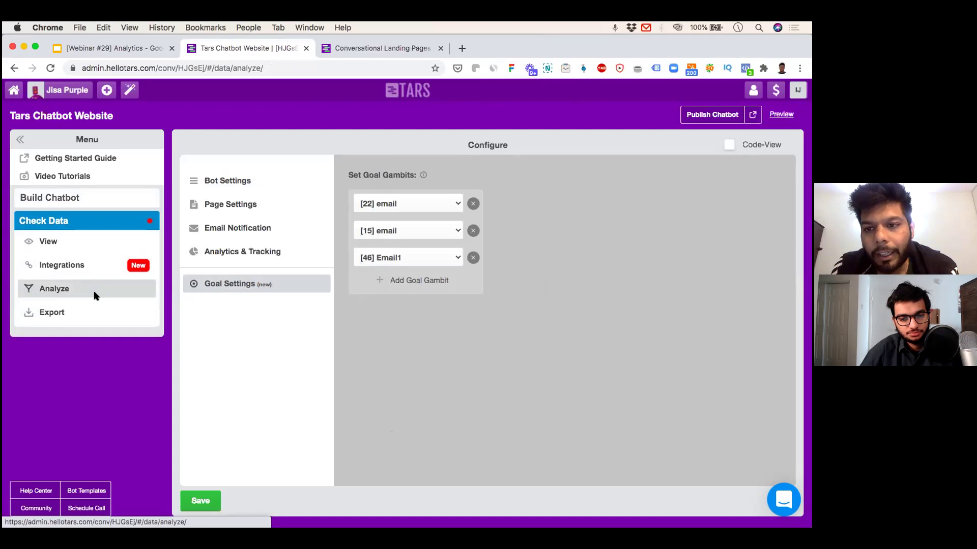
{"action": "left_click", "coordinate": [94, 295]}
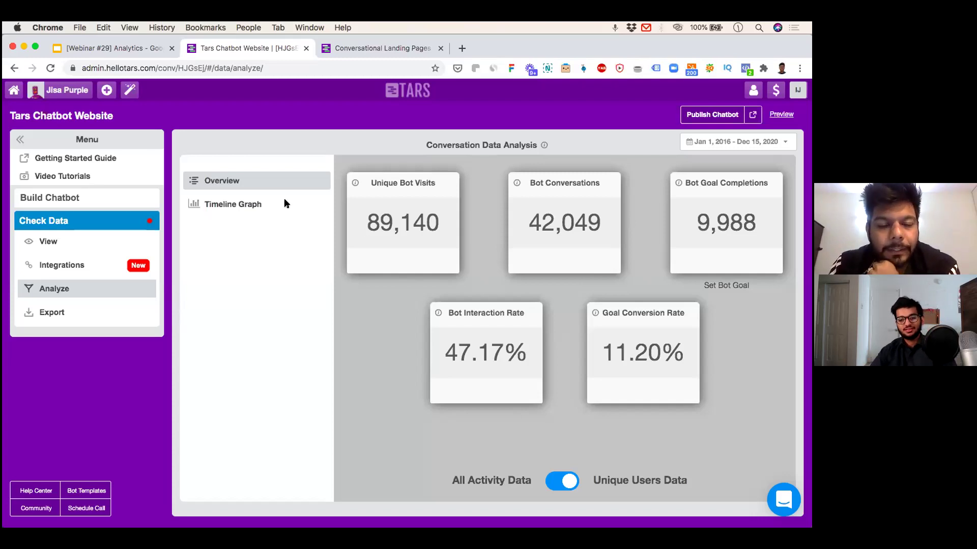
{"action": "left_click", "coordinate": [258, 205]}
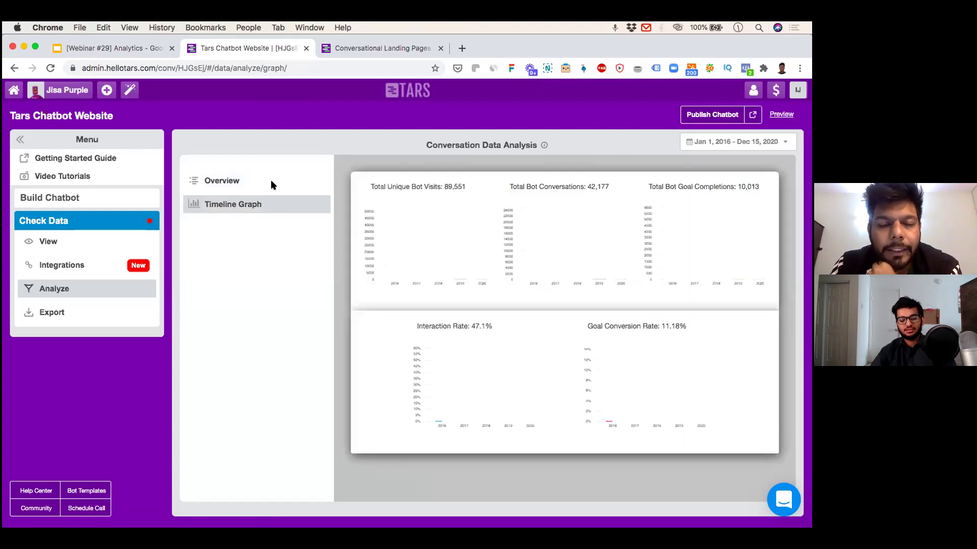
Filter the timeline graph first to the last 7 days and finally to the last 30 days.
{"action": "left_click", "coordinate": [753, 142]}
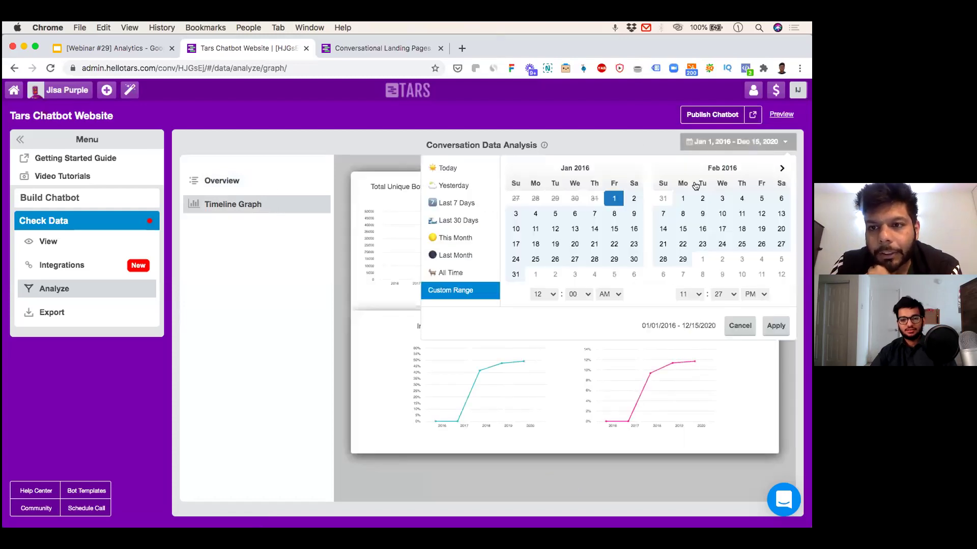
{"action": "left_click", "coordinate": [445, 204]}
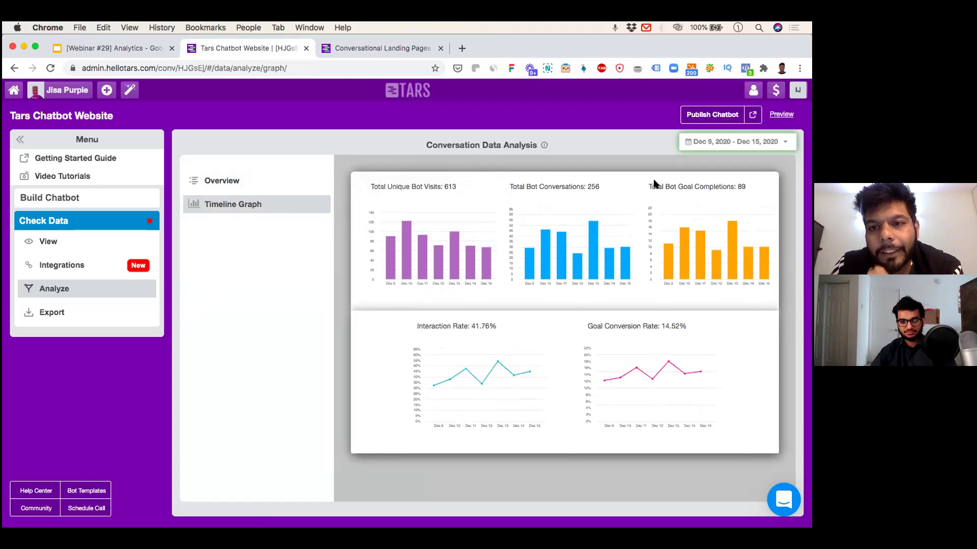
{"action": "left_click", "coordinate": [755, 142]}
{"action": "left_click", "coordinate": [748, 215]}
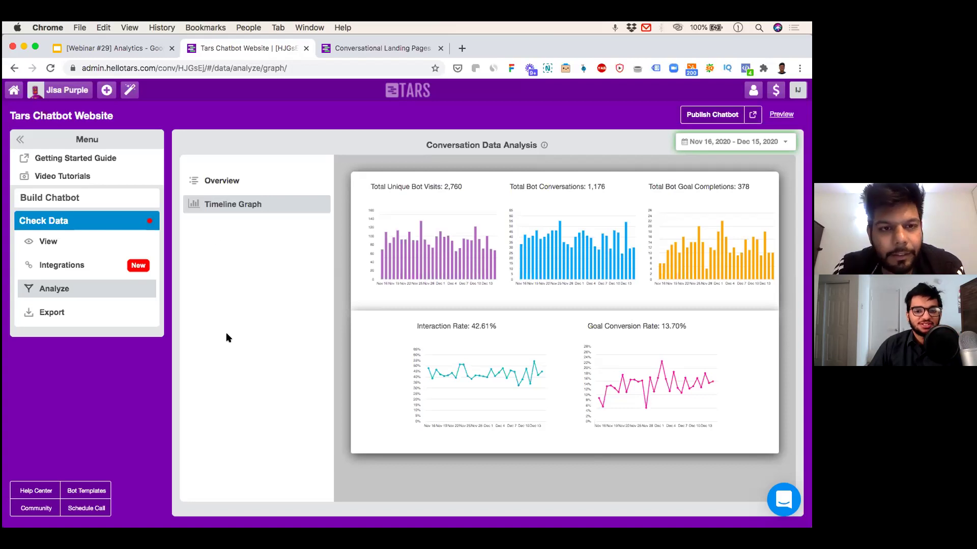
Show the chatbot's live conversational landing page and open hellotars.com in a new browser tab.
{"action": "left_click", "coordinate": [349, 52]}
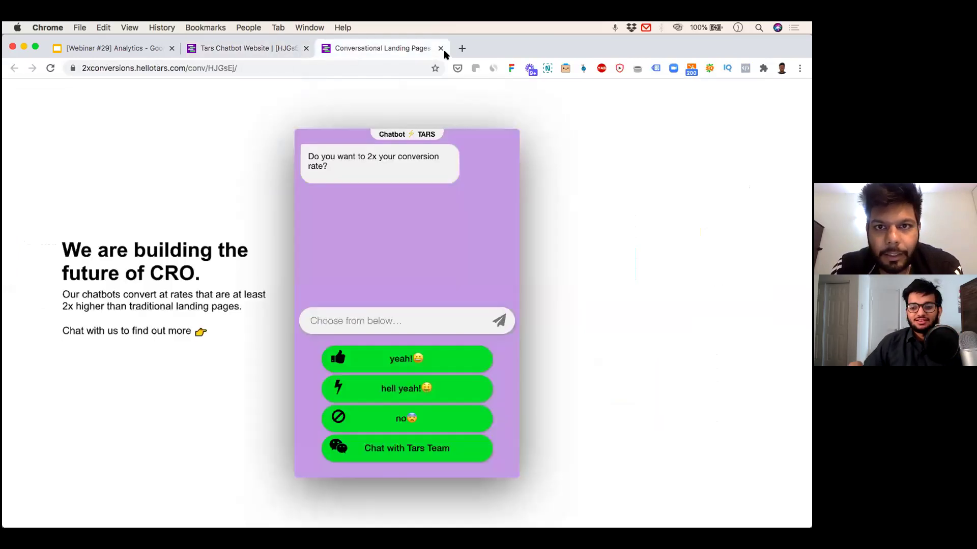
{"action": "left_click", "coordinate": [459, 48]}
{"action": "type", "text": "hellotars.com"}
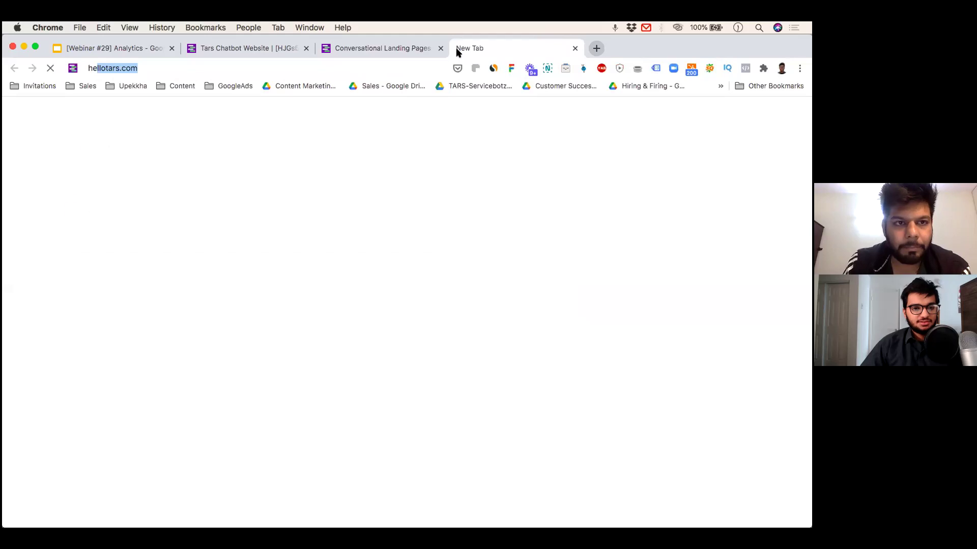
{"action": "key", "text": "Return"}
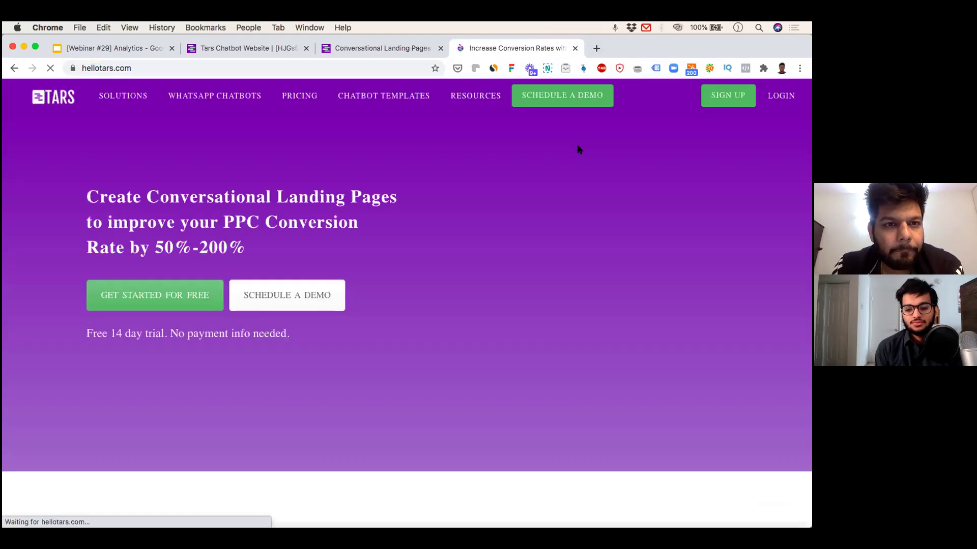
Open the chatbot widget on the Tars homepage, answer its conversion rate question with "yeah!", and close the widget.
{"action": "scroll", "coordinate": [578, 149], "scroll_direction": "down", "scroll_amount": 10}
{"action": "scroll", "coordinate": [619, 231], "scroll_direction": "down", "scroll_amount": 12}
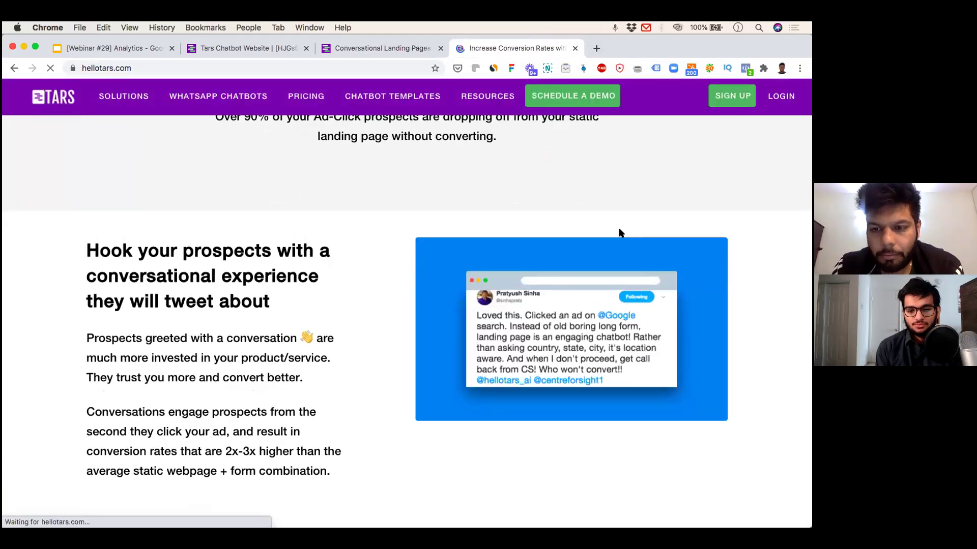
{"action": "scroll", "coordinate": [759, 380], "scroll_direction": "down", "scroll_amount": 3}
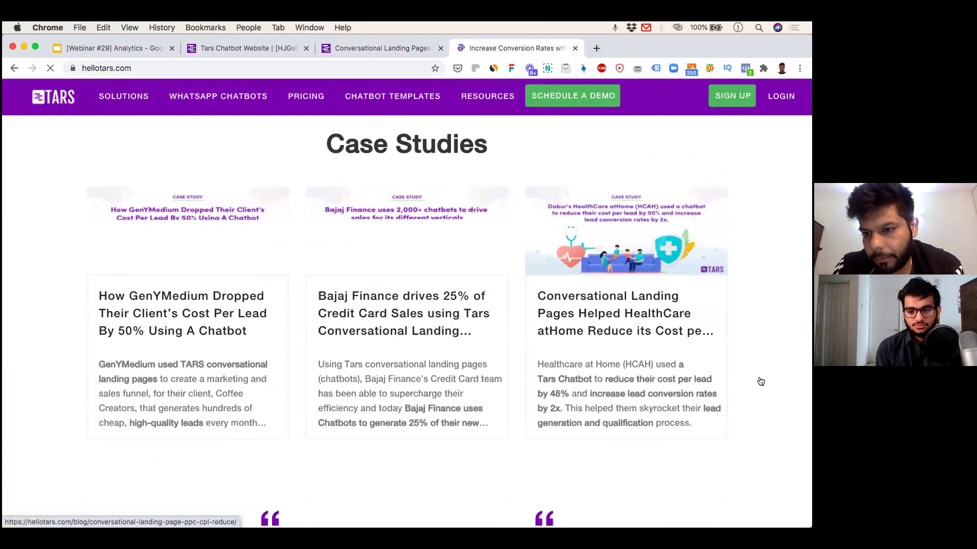
{"action": "scroll", "coordinate": [295, 284], "scroll_direction": "down", "scroll_amount": 1}
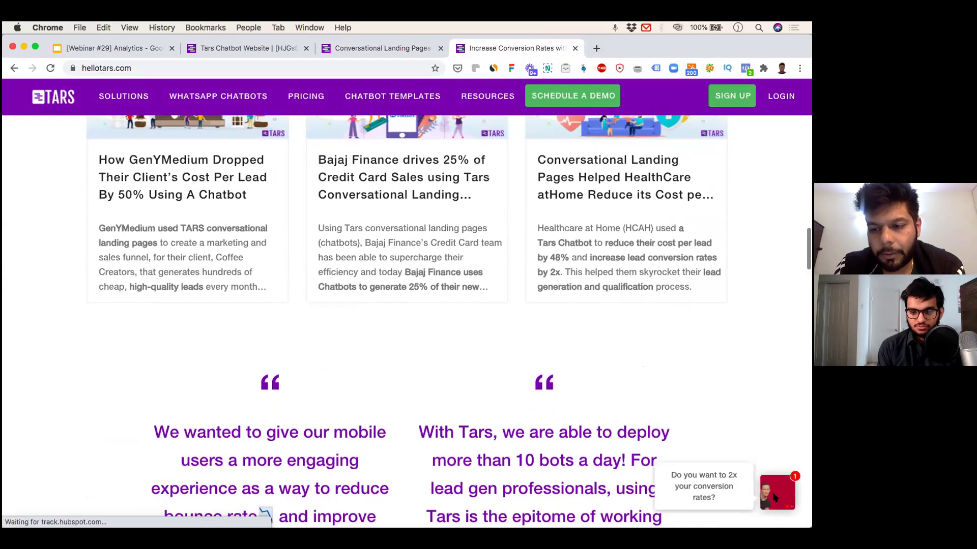
{"action": "scroll", "coordinate": [739, 376], "scroll_direction": "up", "scroll_amount": 2}
{"action": "scroll", "coordinate": [741, 379], "scroll_direction": "up", "scroll_amount": 10}
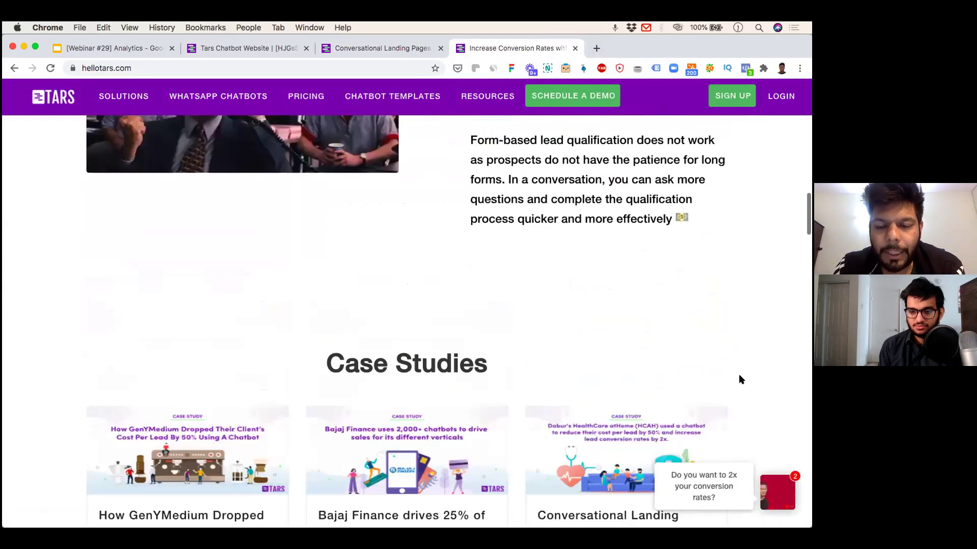
{"action": "scroll", "coordinate": [738, 381], "scroll_direction": "up", "scroll_amount": 4}
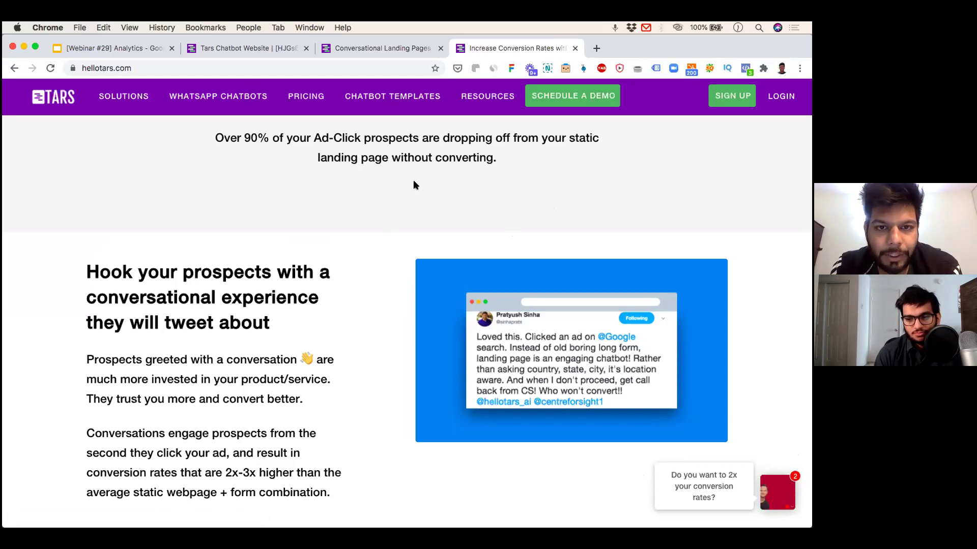
{"action": "left_click", "coordinate": [703, 497]}
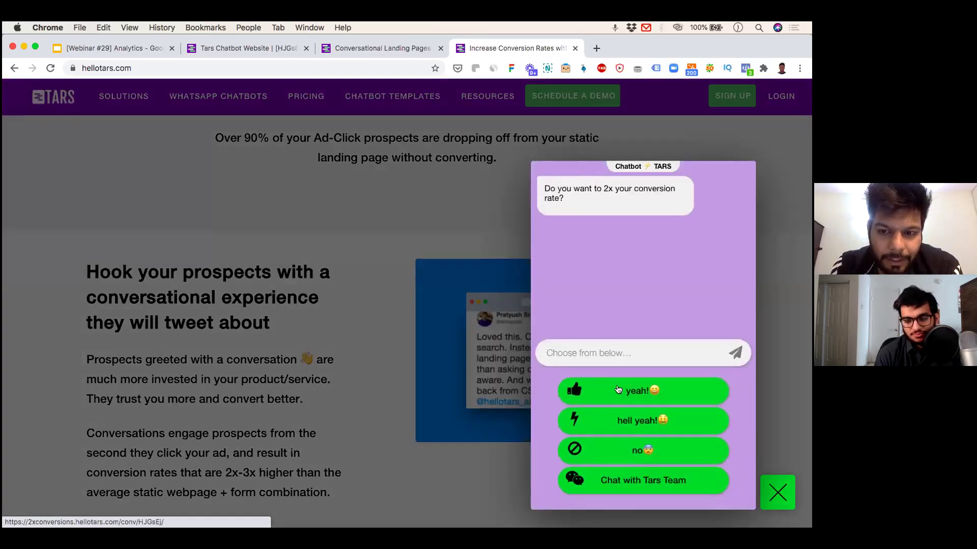
{"action": "left_click", "coordinate": [618, 390]}
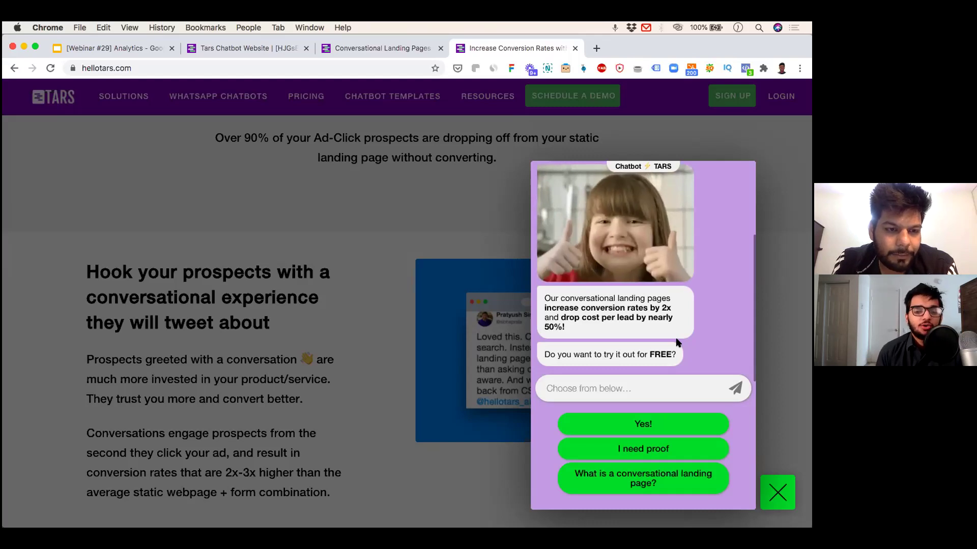
{"action": "left_click", "coordinate": [778, 492]}
Revisit the live conversational landing page and switch to the Google Slides deck with the "Contact us" slide.
{"action": "left_click", "coordinate": [360, 49]}
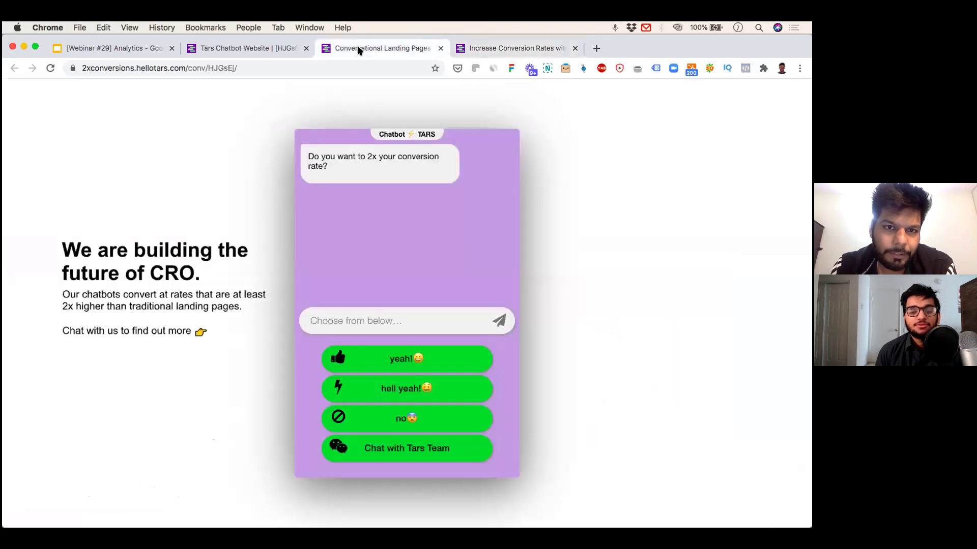
{"action": "left_click", "coordinate": [147, 48]}
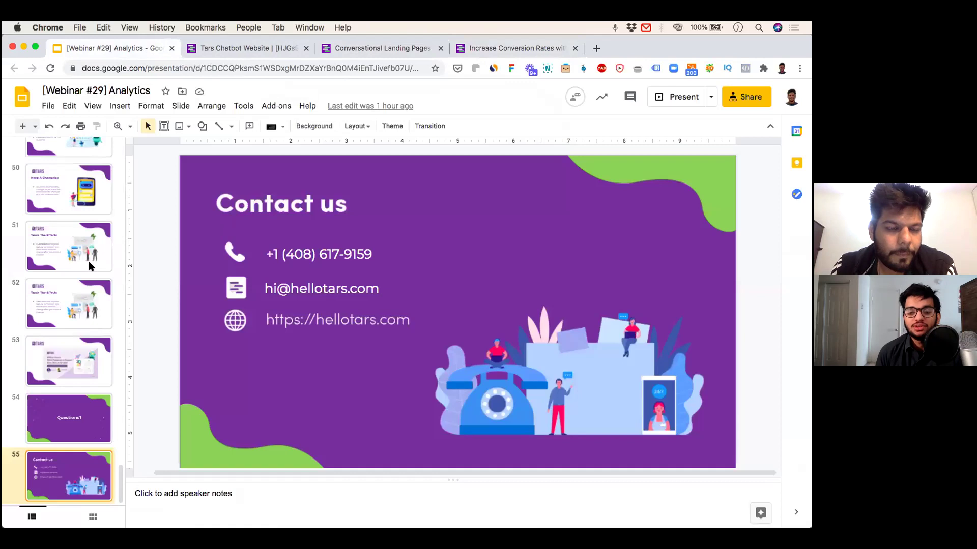